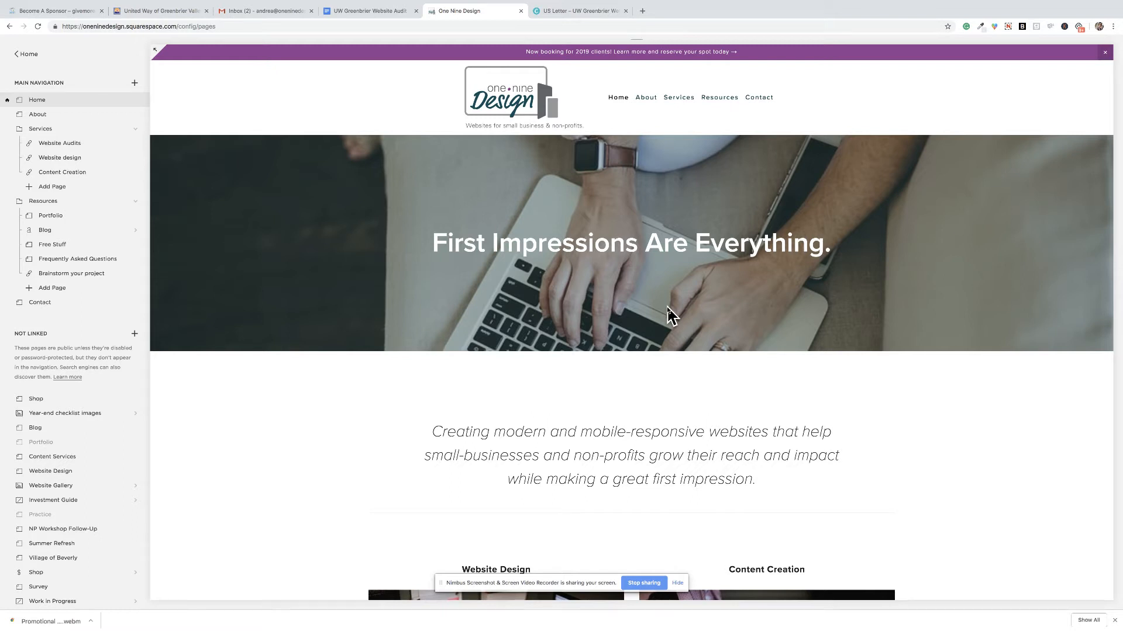
- Open the unlinked Work in Progress cover page to view it as an example, then return to the page list
{"action": "left_click", "coordinate": [677, 584]}
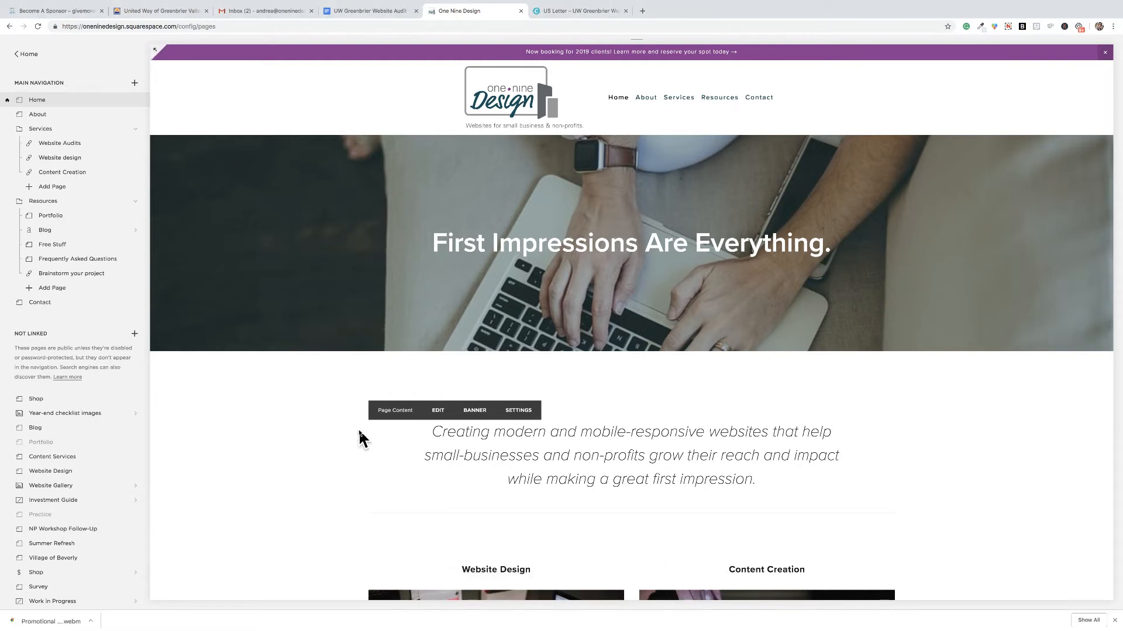
{"action": "mouse_move", "coordinate": [360, 429]}
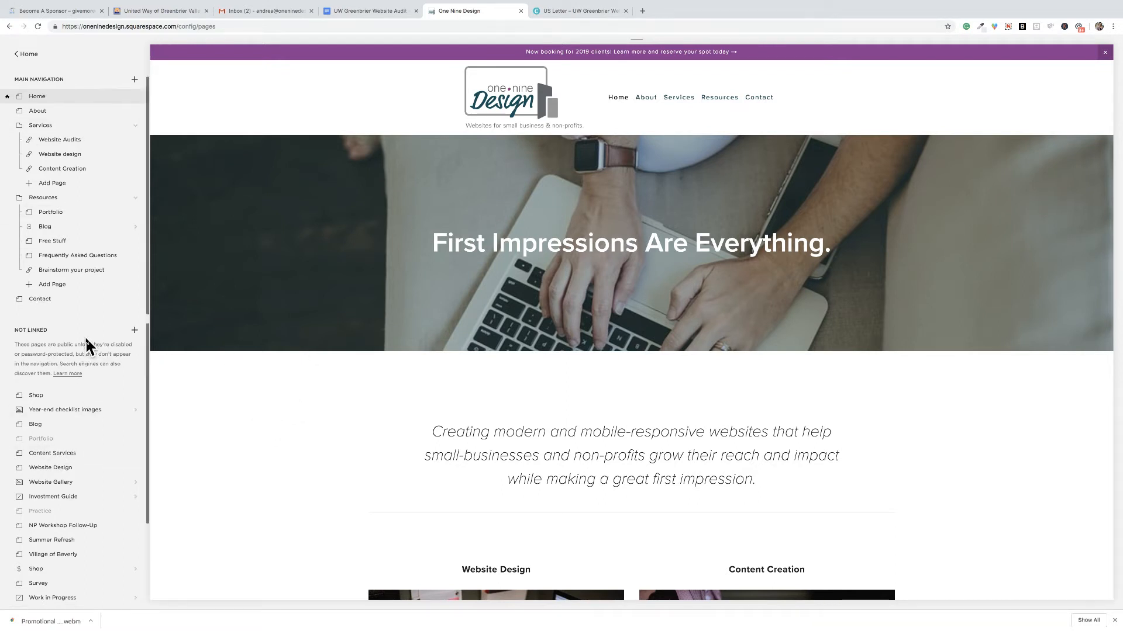
{"action": "scroll", "coordinate": [86, 345], "scroll_direction": "down", "scroll_amount": 3}
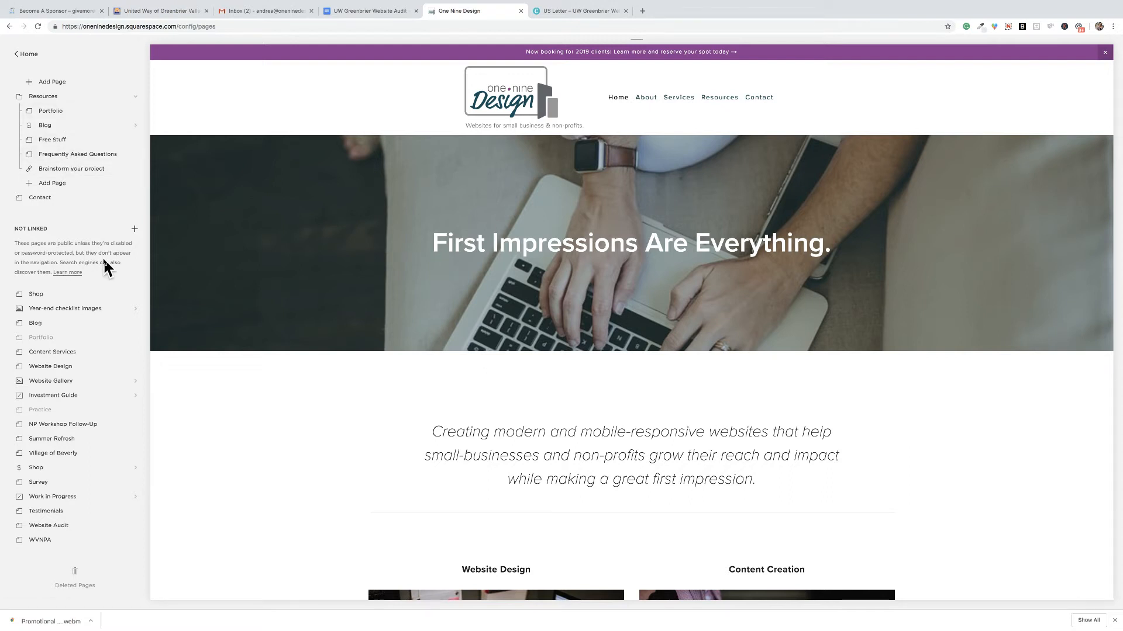
{"action": "left_click", "coordinate": [48, 494]}
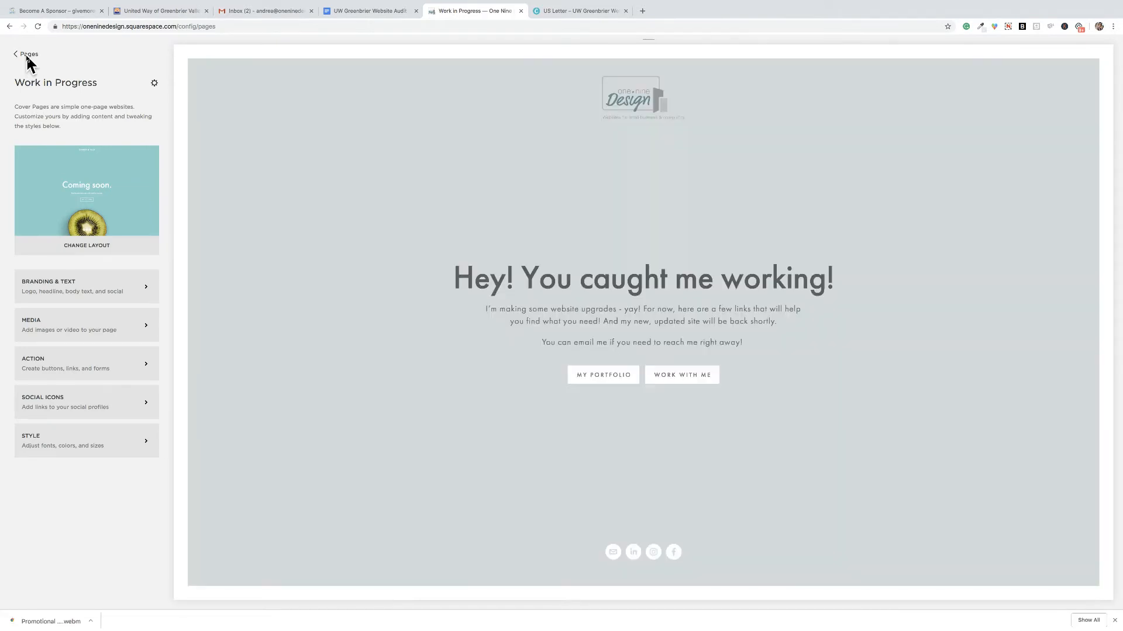
{"action": "left_click", "coordinate": [27, 56]}
{"action": "scroll", "coordinate": [40, 527], "scroll_direction": "down", "scroll_amount": 2}
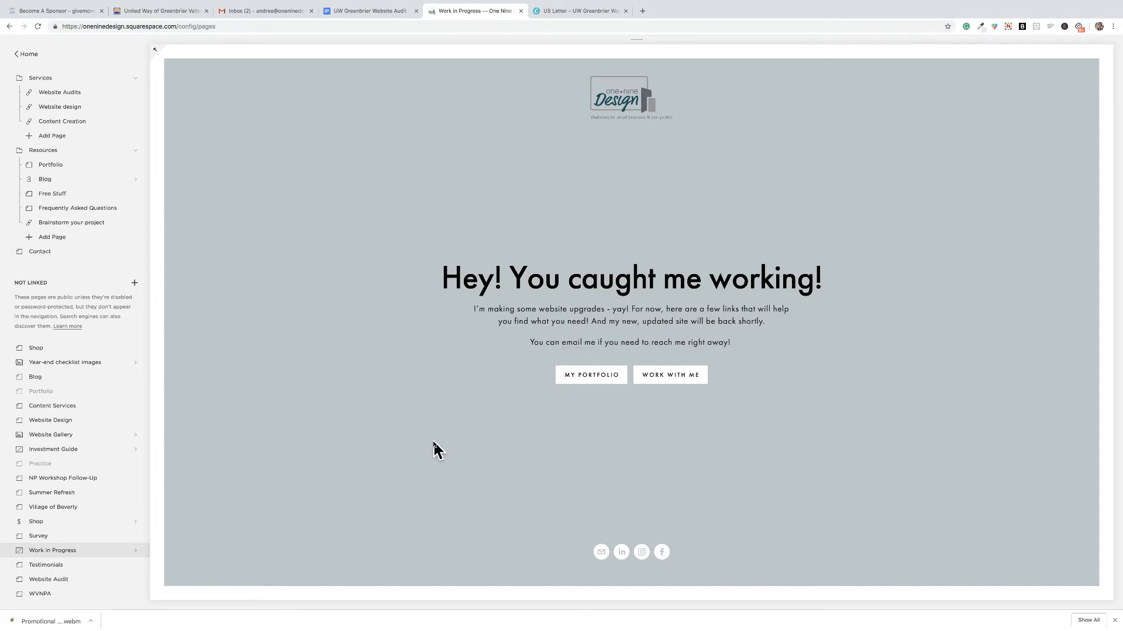
{"action": "mouse_move", "coordinate": [636, 390]}
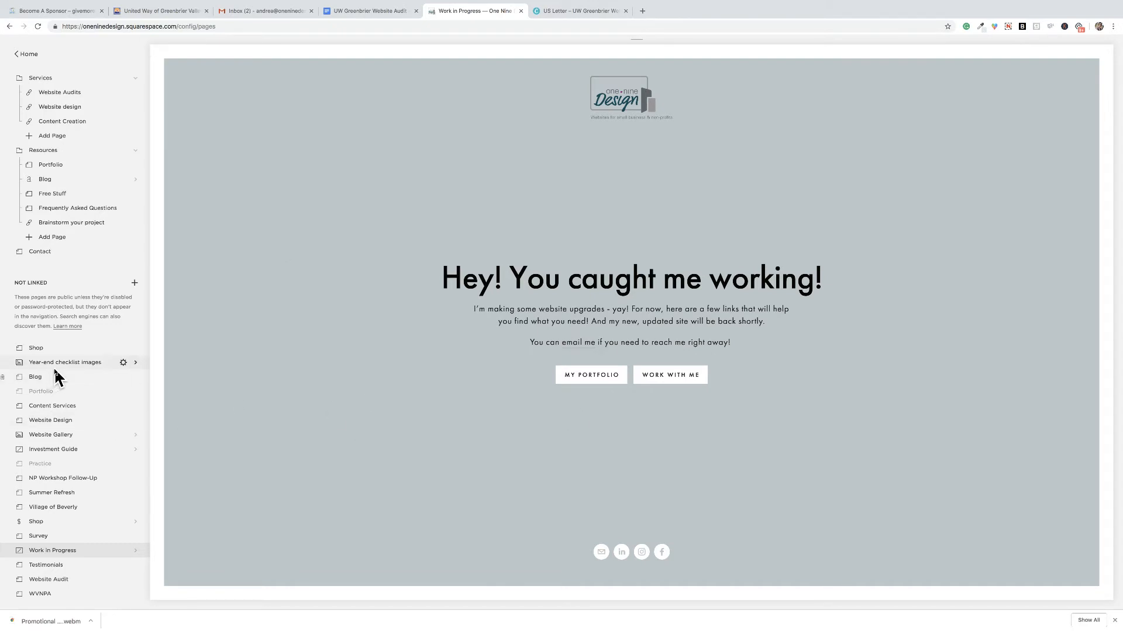
- View the Investment Guide cover page as a second example and go back to the page list
{"action": "left_click", "coordinate": [59, 454]}
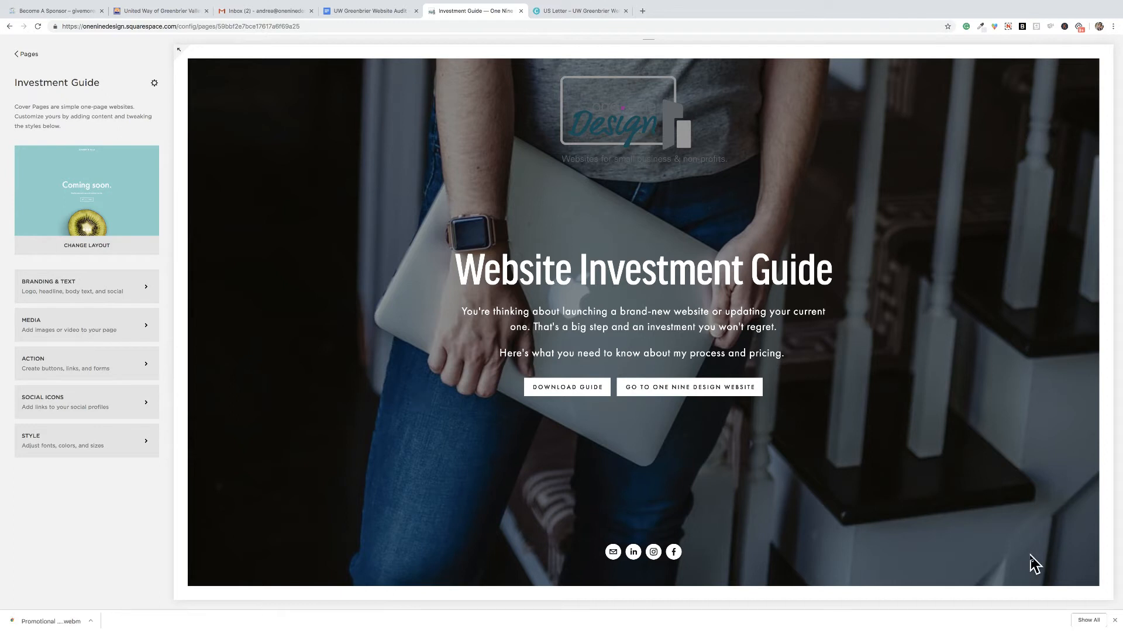
{"action": "left_click", "coordinate": [1114, 621]}
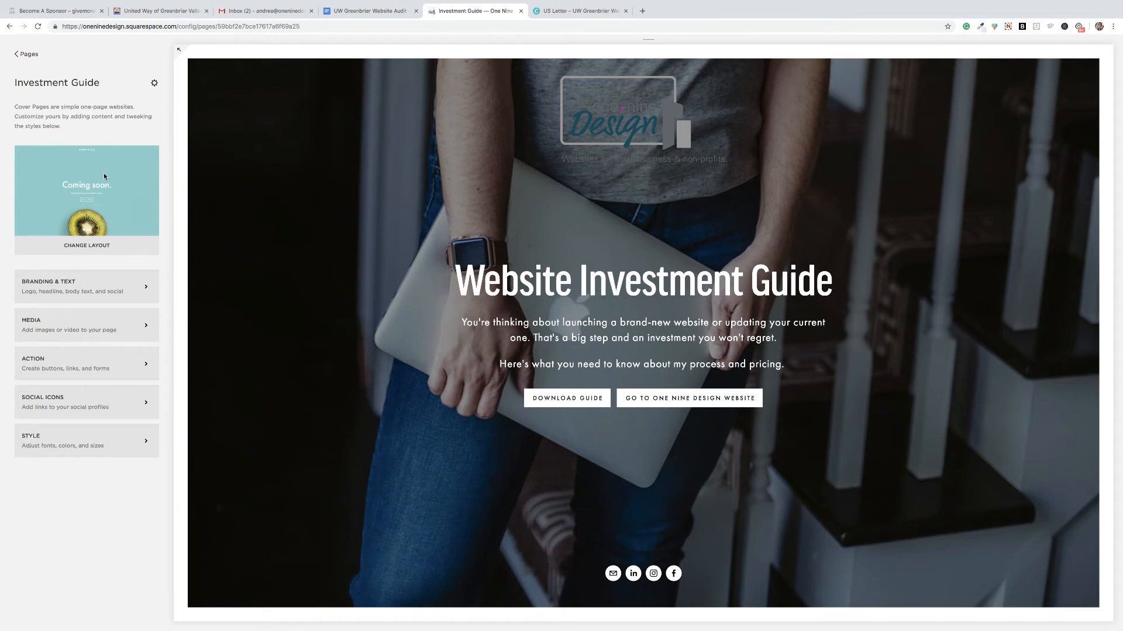
{"action": "left_click", "coordinate": [28, 55]}
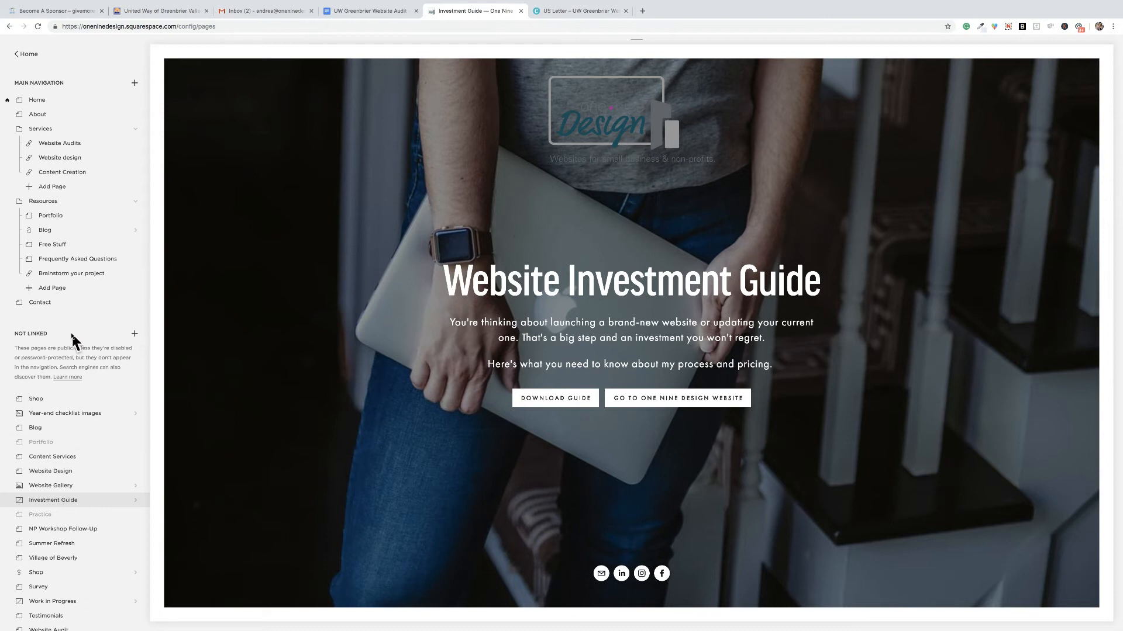
- Add a new cover page named Training Cover to the Not Linked section
{"action": "left_click", "coordinate": [133, 334]}
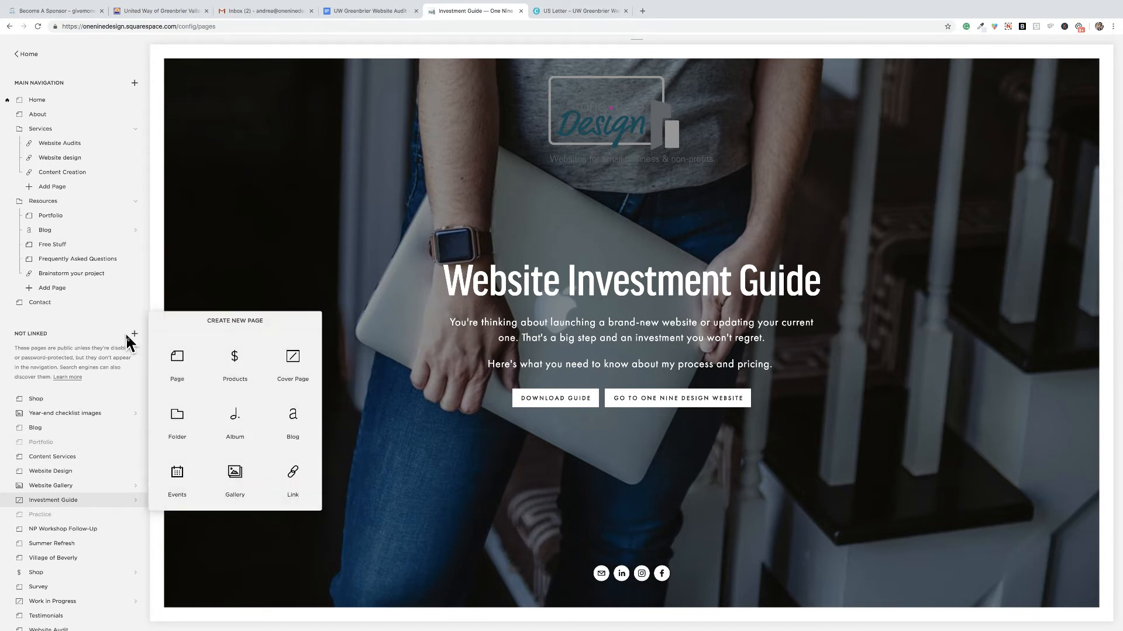
{"action": "left_click", "coordinate": [292, 359]}
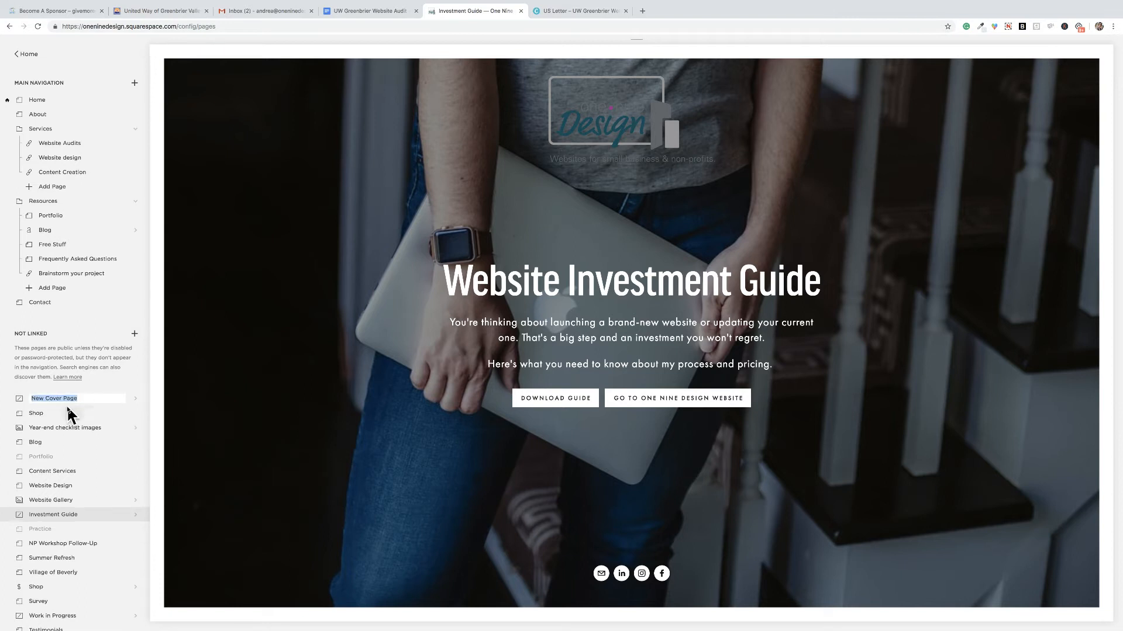
{"action": "type", "text": "Training Cover"}
{"action": "key", "text": "Return"}
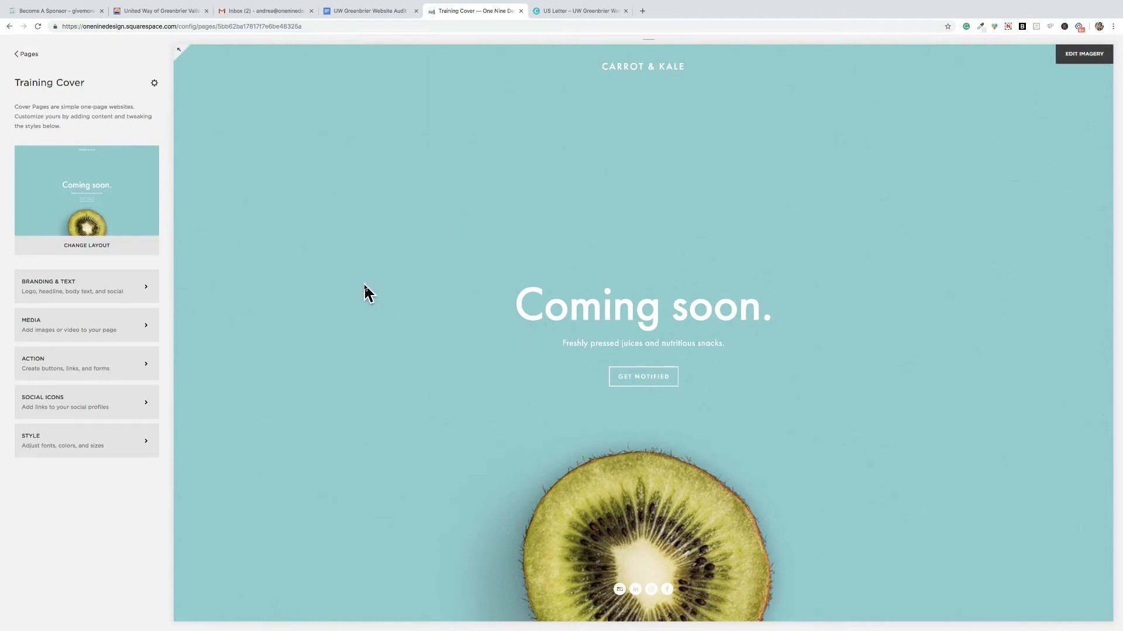
- Browse the layouts available for the Training Cover page and filter them to the Landing category
{"action": "left_click", "coordinate": [86, 249]}
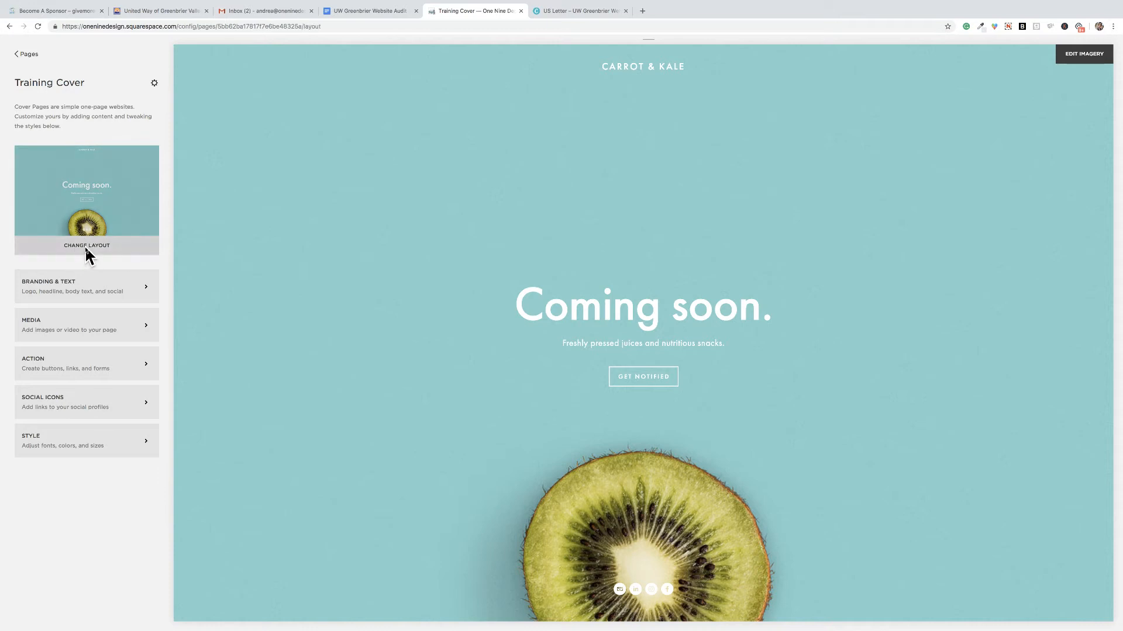
{"action": "scroll", "coordinate": [130, 310], "scroll_direction": "down", "scroll_amount": 10}
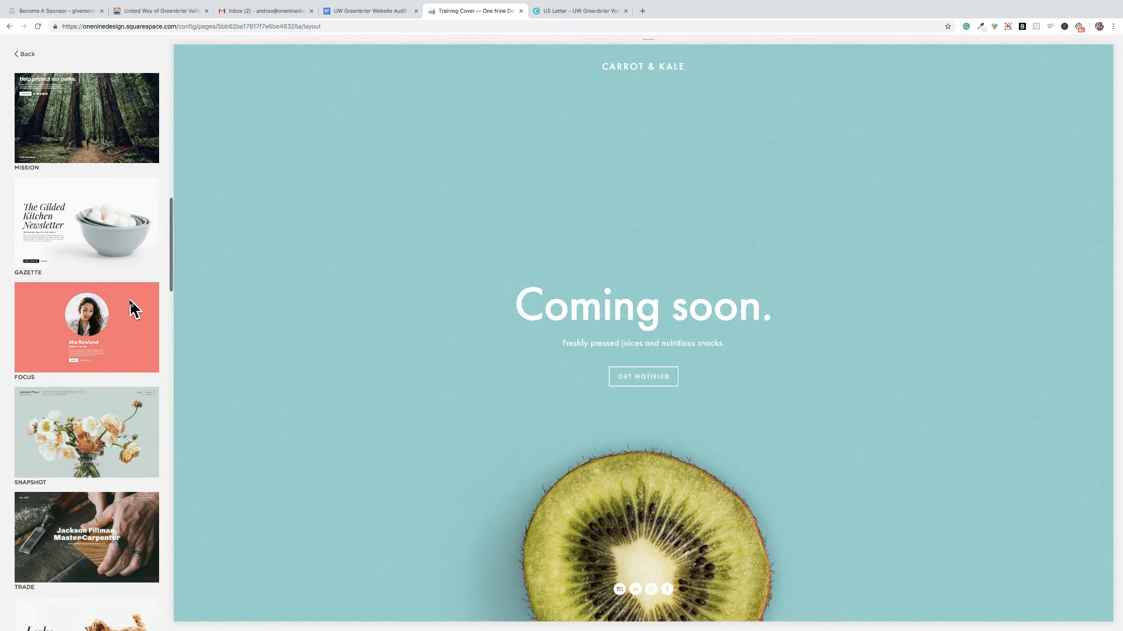
{"action": "scroll", "coordinate": [138, 309], "scroll_direction": "up", "scroll_amount": 10}
{"action": "left_click", "coordinate": [143, 141]}
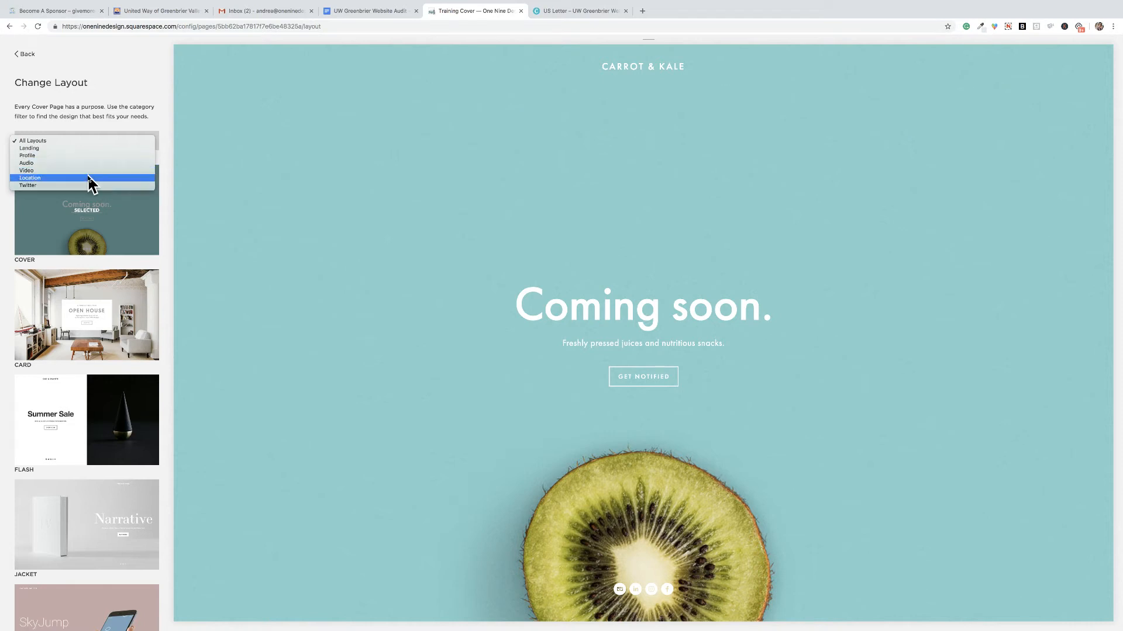
{"action": "left_click", "coordinate": [80, 151]}
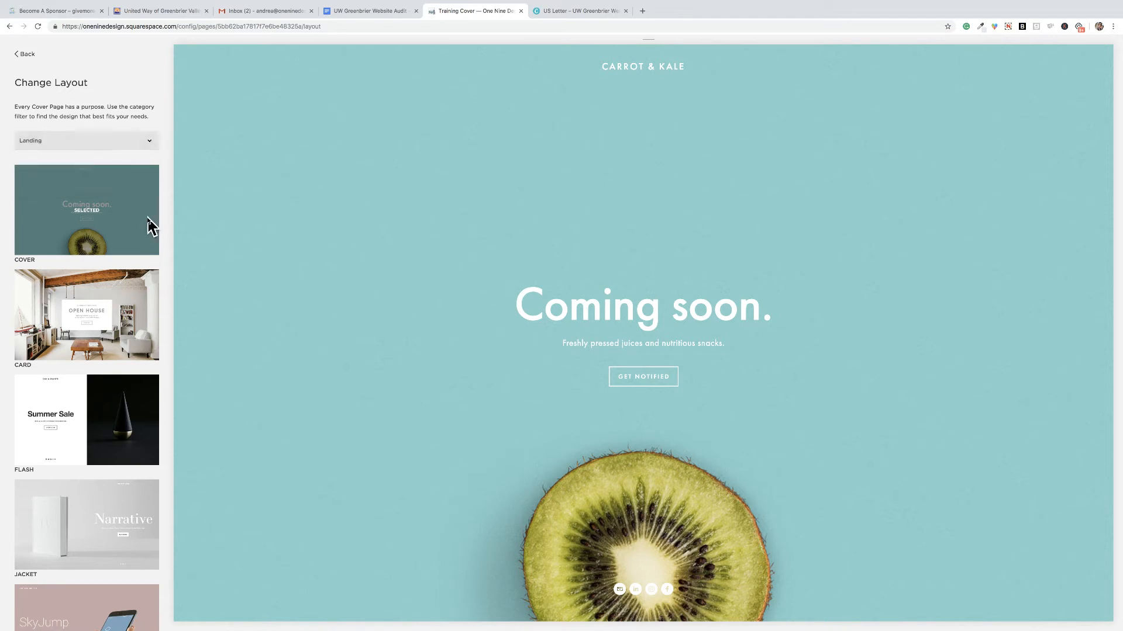
- Look through the Landing layouts from Cover to Trade and return to the page's settings without choosing another
{"action": "scroll", "coordinate": [113, 266], "scroll_direction": "down", "scroll_amount": 10}
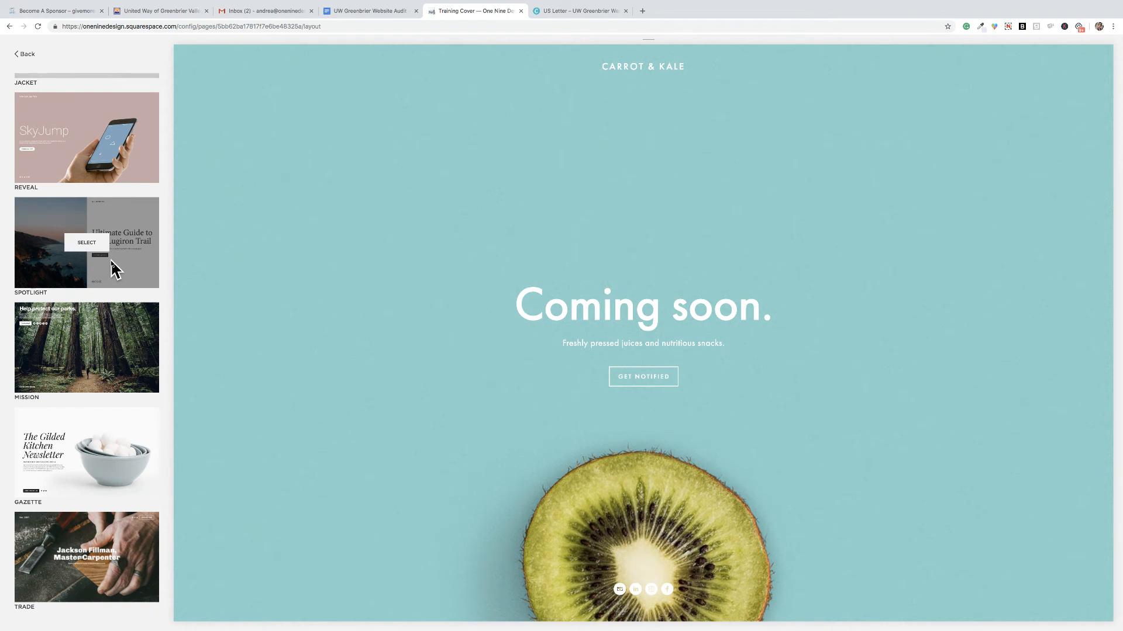
{"action": "scroll", "coordinate": [110, 266], "scroll_direction": "up", "scroll_amount": 6}
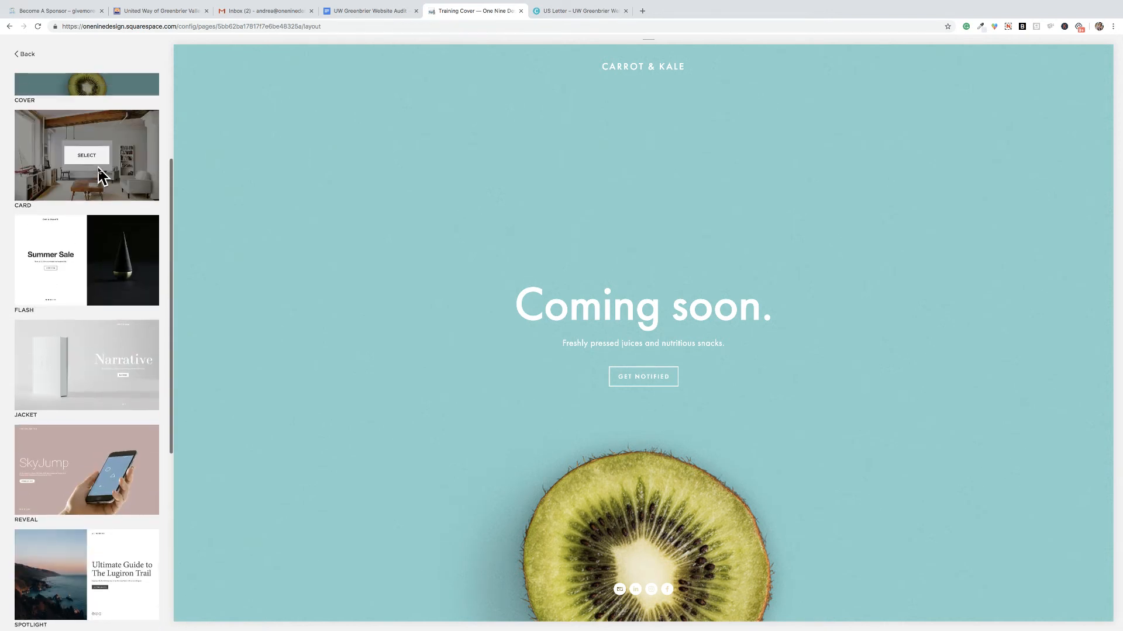
{"action": "scroll", "coordinate": [101, 174], "scroll_direction": "up", "scroll_amount": 4}
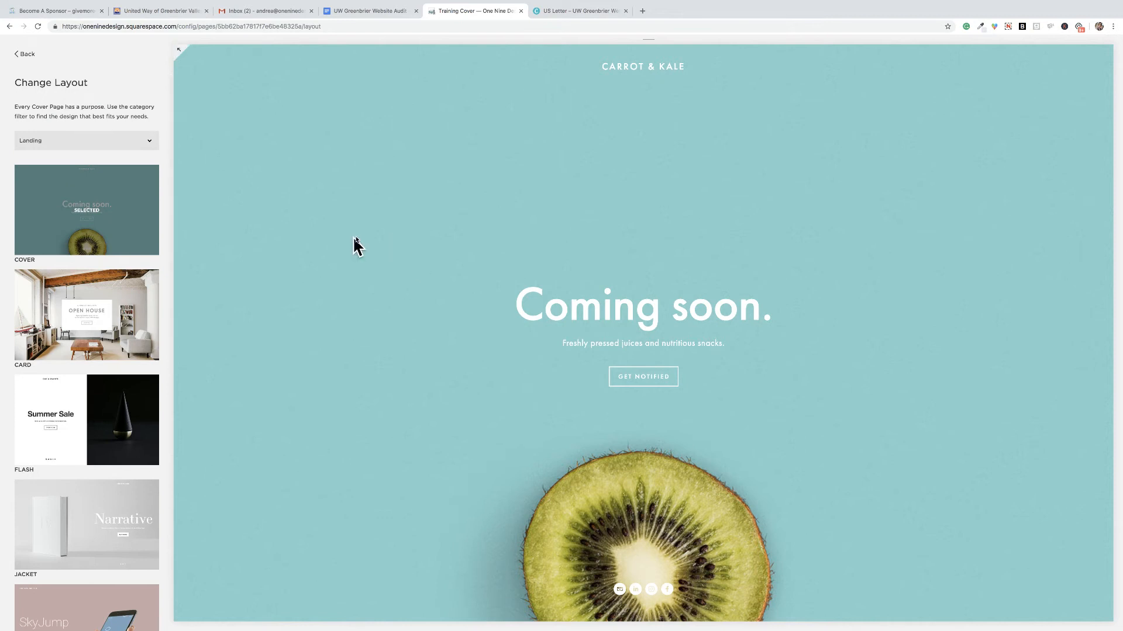
{"action": "scroll", "coordinate": [93, 250], "scroll_direction": "down", "scroll_amount": 3}
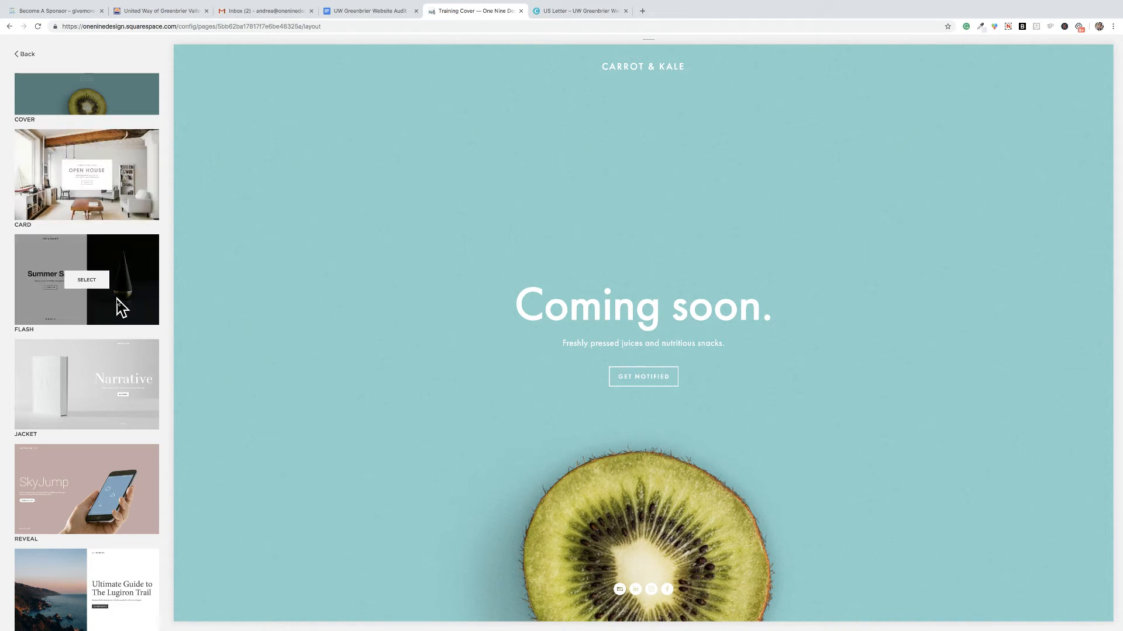
{"action": "scroll", "coordinate": [135, 295], "scroll_direction": "down", "scroll_amount": 7}
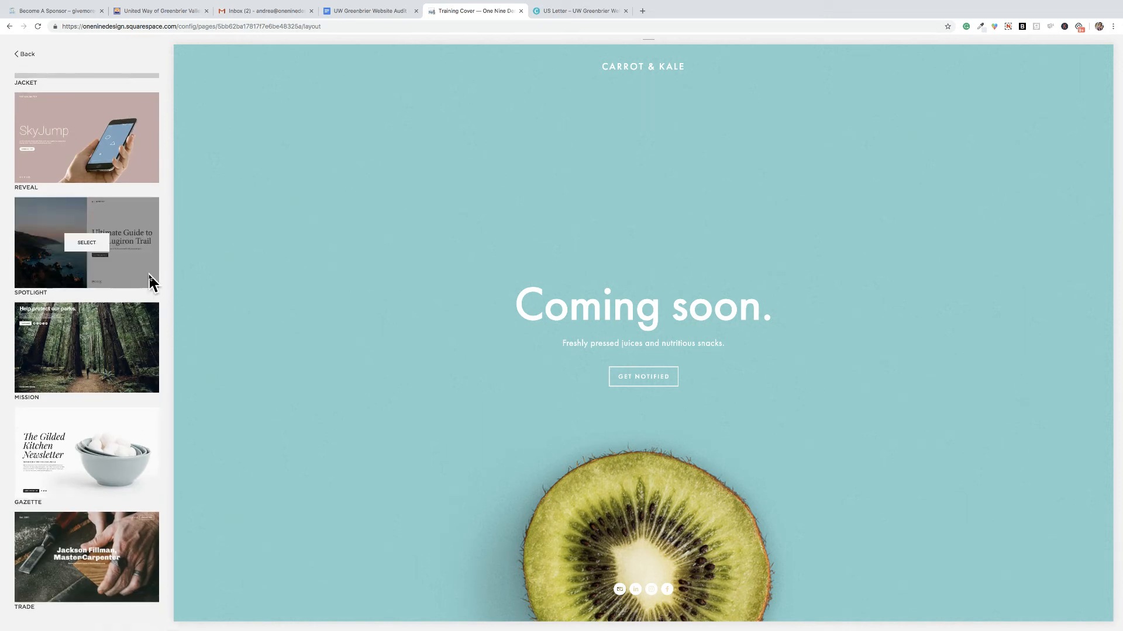
{"action": "scroll", "coordinate": [151, 282], "scroll_direction": "up", "scroll_amount": 8}
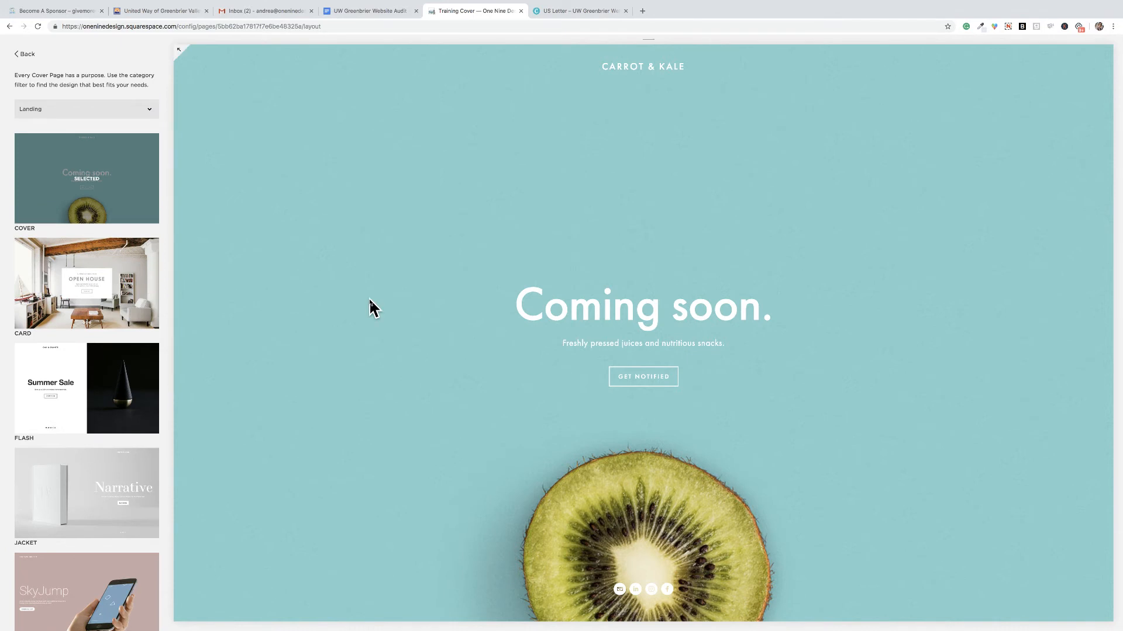
{"action": "left_click", "coordinate": [23, 55]}
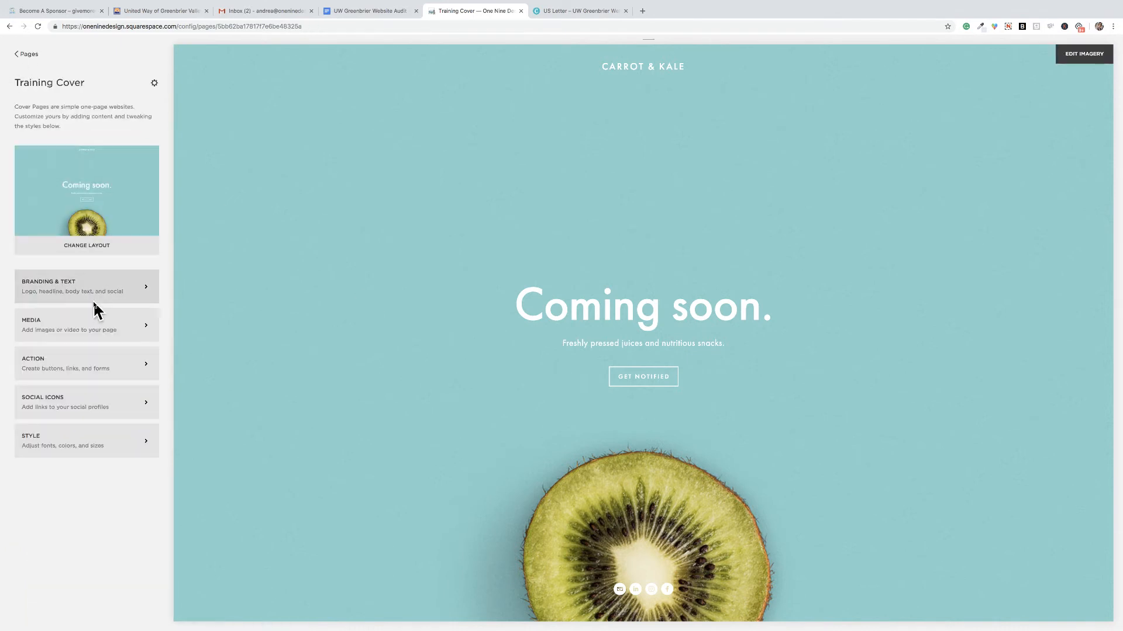
- Switch the cover page's branding from text to Logo and set the headline to "New Training Video"
{"action": "left_click", "coordinate": [95, 295]}
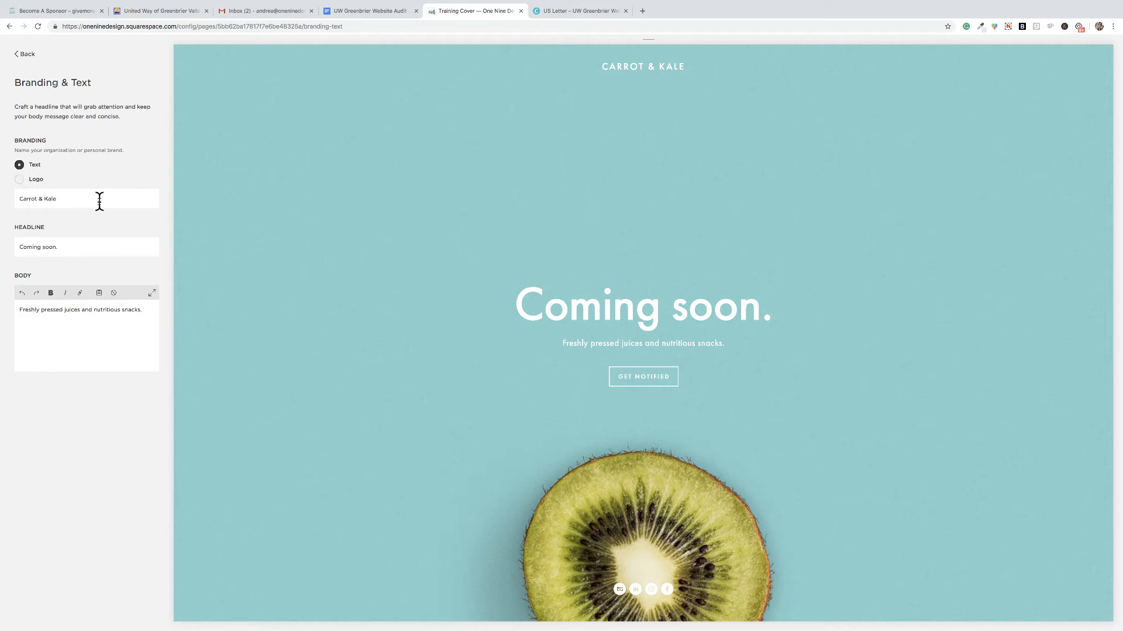
{"action": "left_click", "coordinate": [20, 180]}
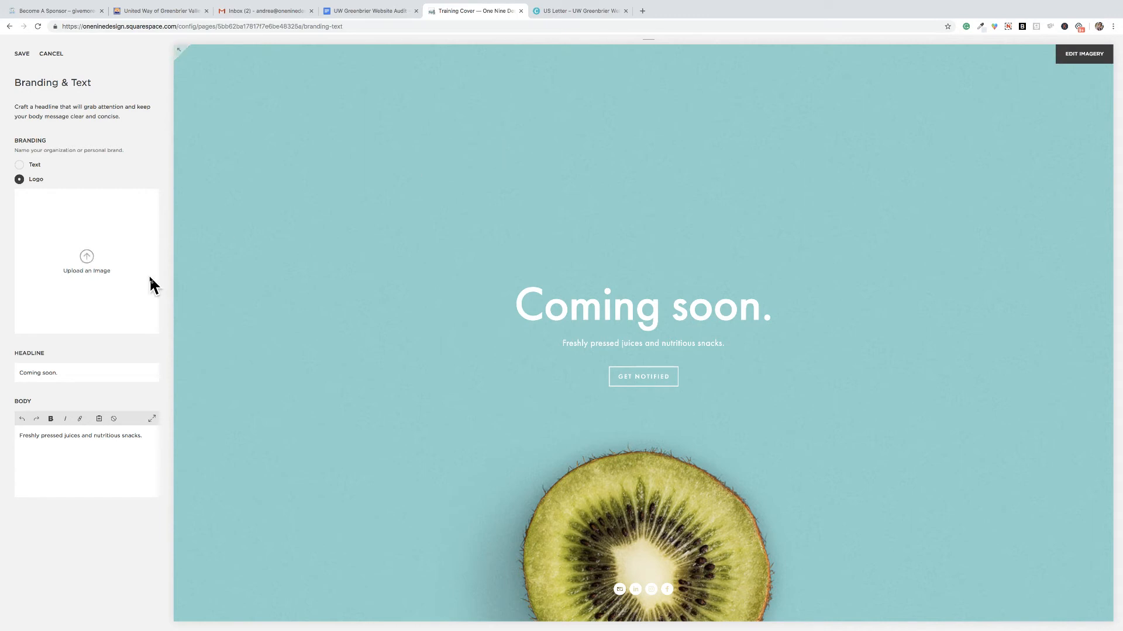
{"action": "left_click_drag", "start_coordinate": [67, 376], "coordinate": [16, 374]}
{"action": "type", "text": "New Tran"}
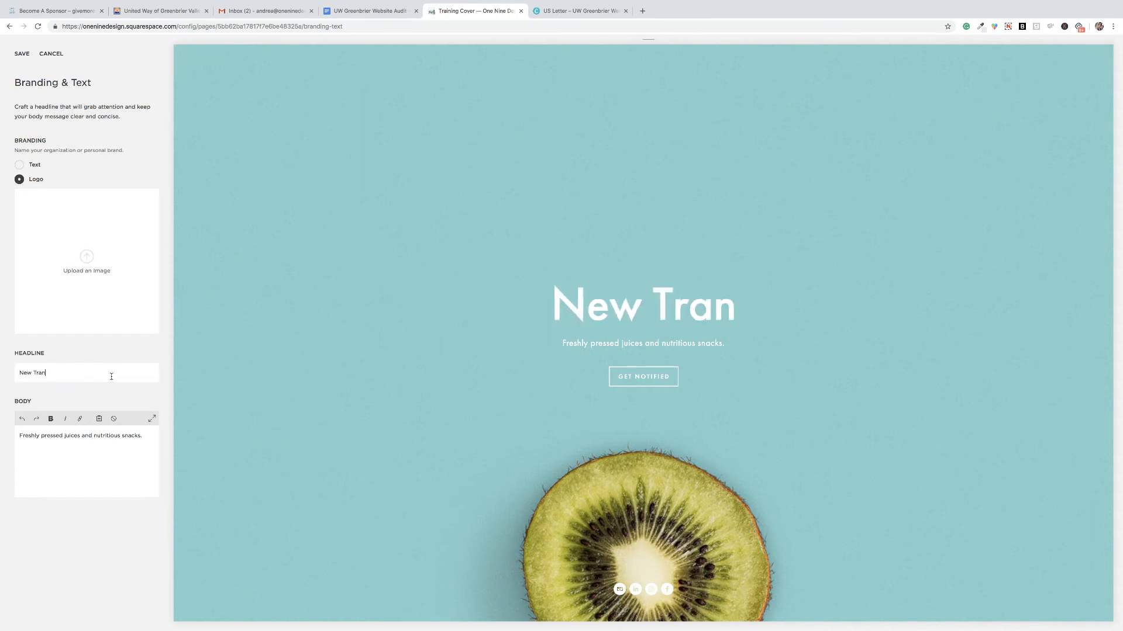
{"action": "key", "text": "BackSpace"}
{"action": "type", "text": "ining Video"}
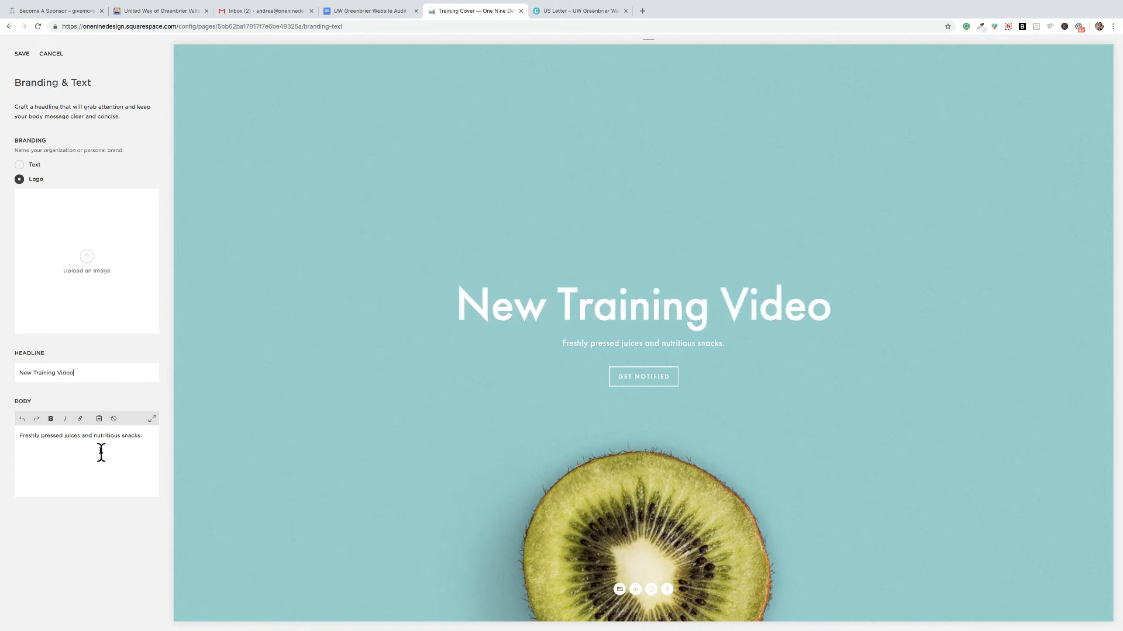
- Replace the body text with "Check out my new videos over on my Media page!"
{"action": "left_click_drag", "start_coordinate": [142, 444], "coordinate": [12, 443]}
{"action": "type", "text": "Check out my new vidoes"}
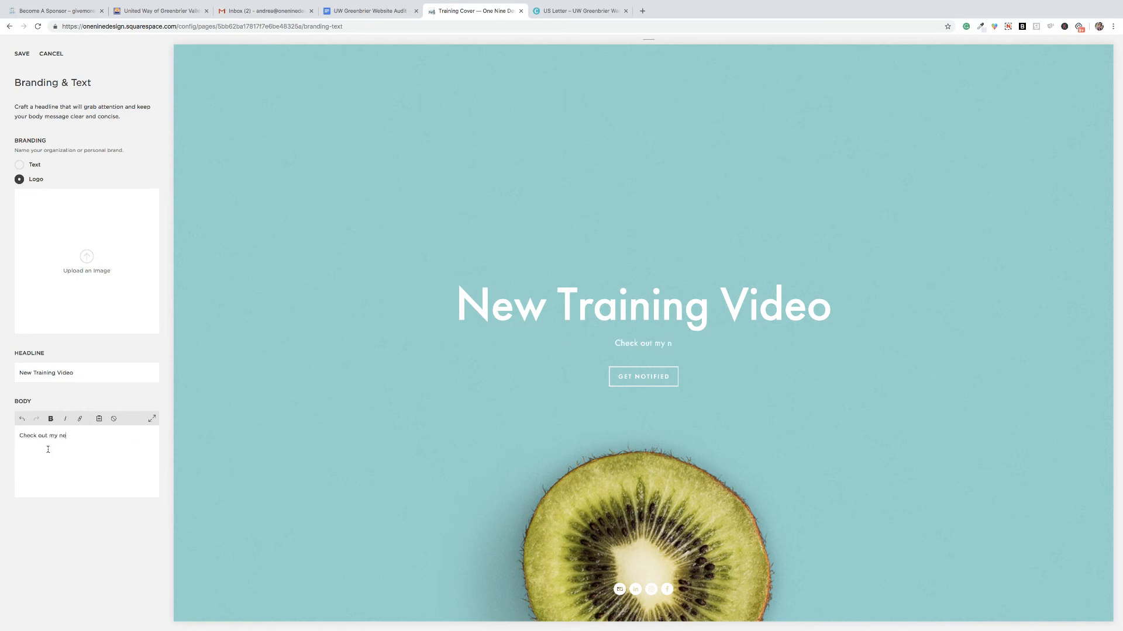
{"action": "key", "text": "BackSpace"}
{"action": "key", "text": "BackSpace"}
{"action": "key", "text": "BackSpace"}
{"action": "type", "text": "eos over on my Media page!"}
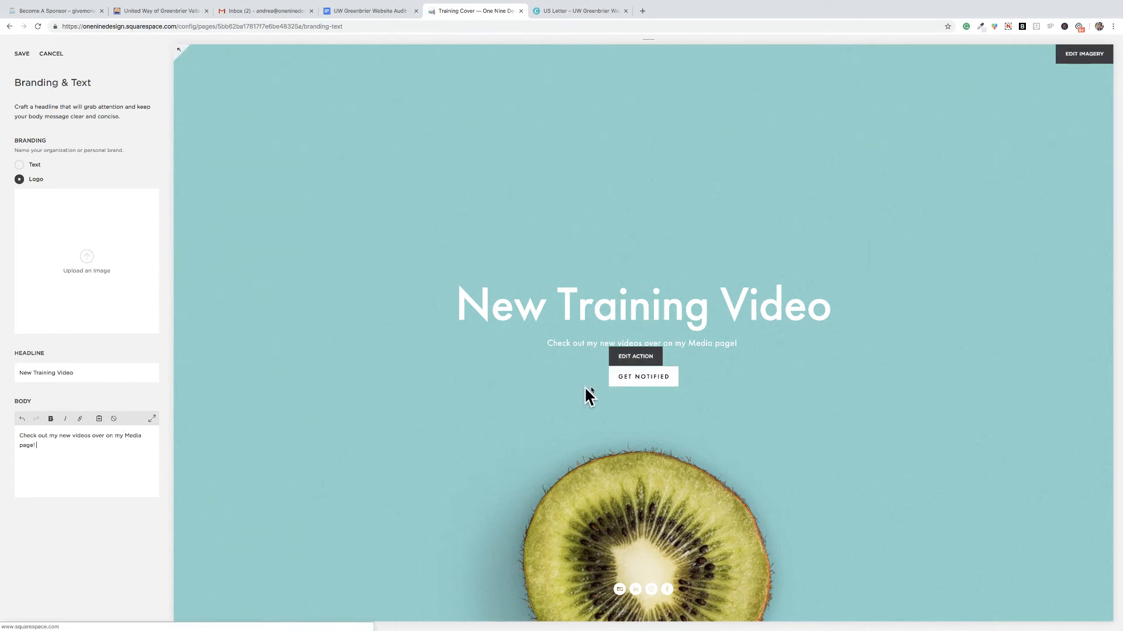
- Link the words "Media page!" in the body text to the site's About page and save the branding and text changes
{"action": "left_click", "coordinate": [125, 436], "text": "shift"}
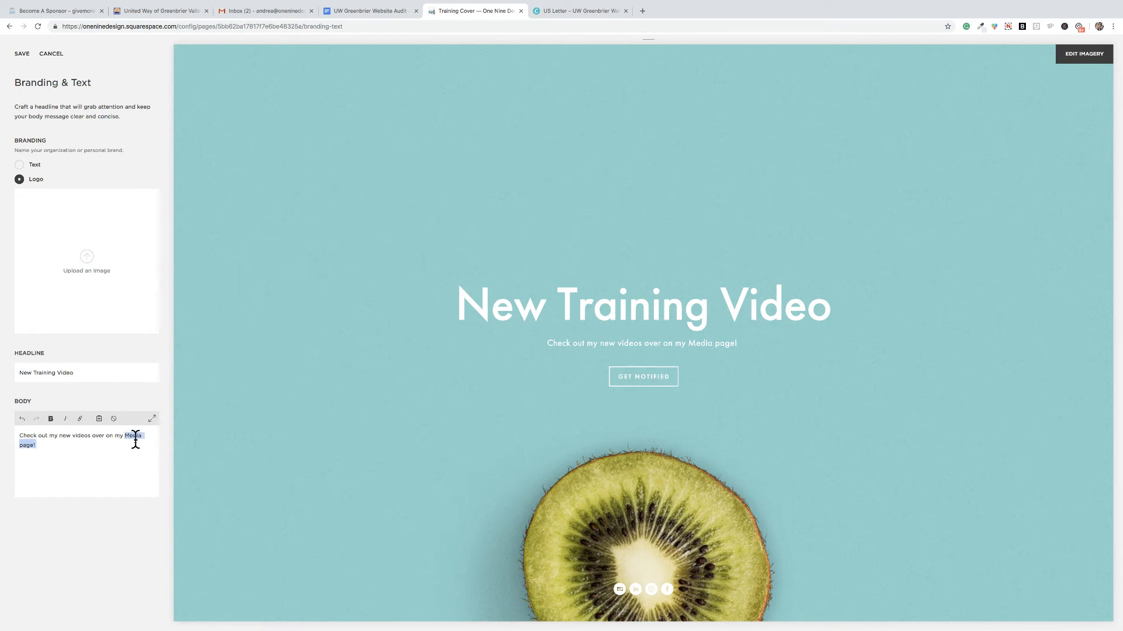
{"action": "left_click", "coordinate": [80, 420]}
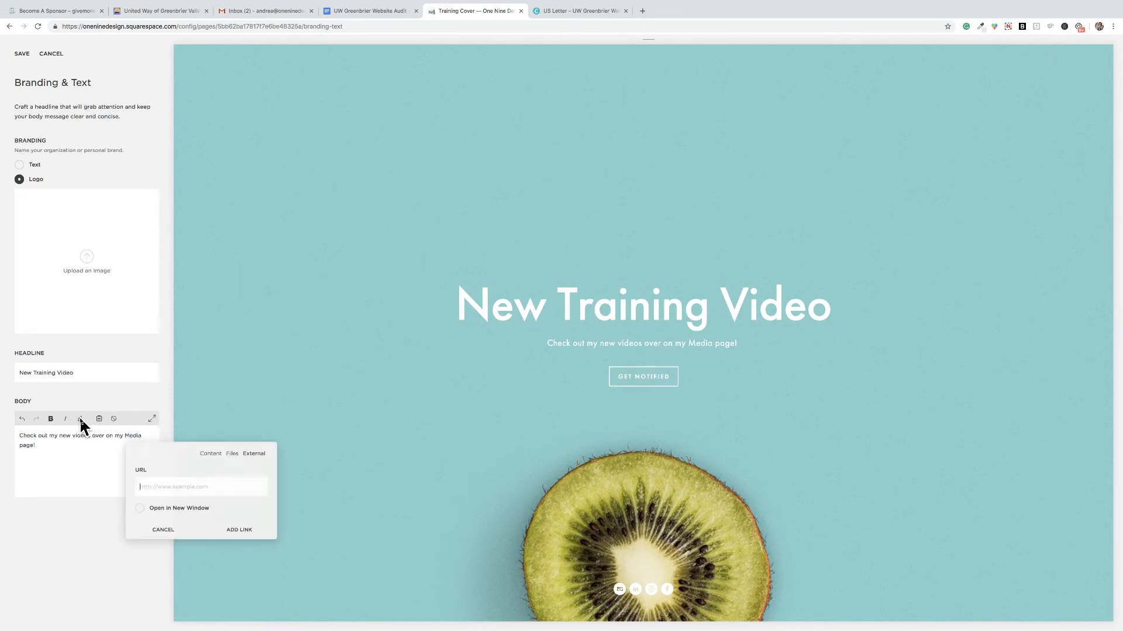
{"action": "left_click", "coordinate": [211, 454]}
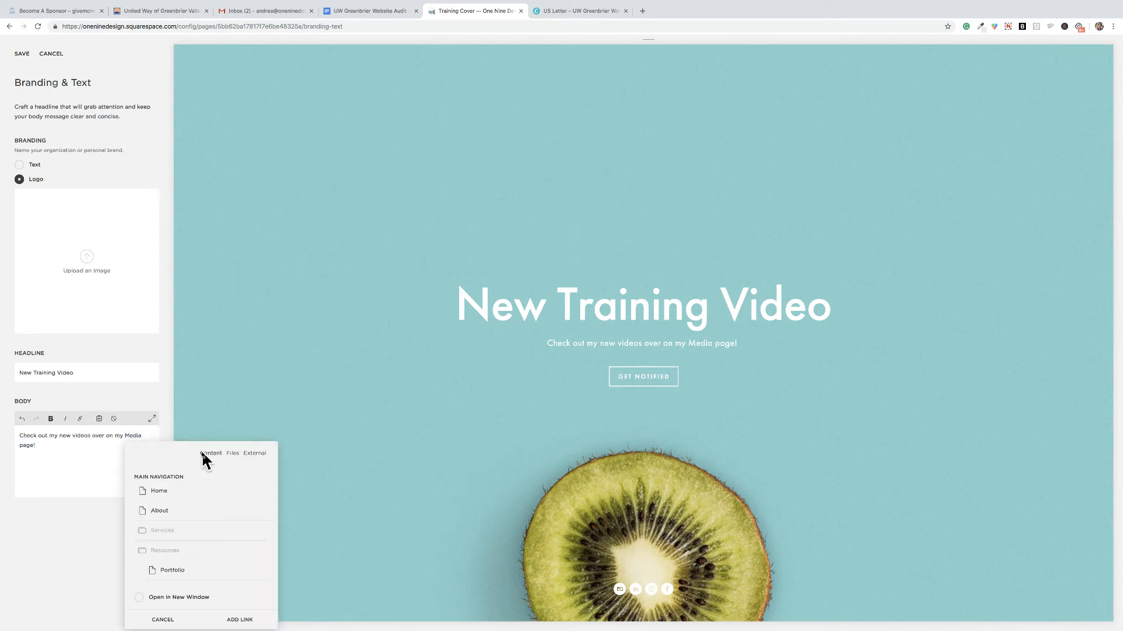
{"action": "left_click", "coordinate": [147, 513]}
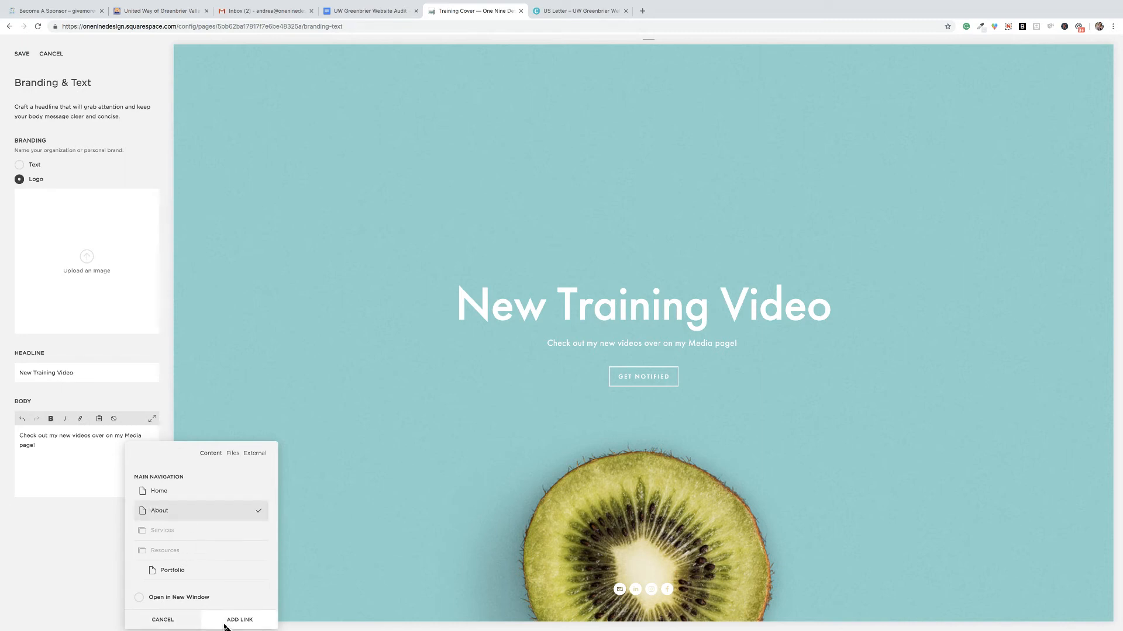
{"action": "left_click", "coordinate": [225, 622]}
{"action": "left_click", "coordinate": [97, 483]}
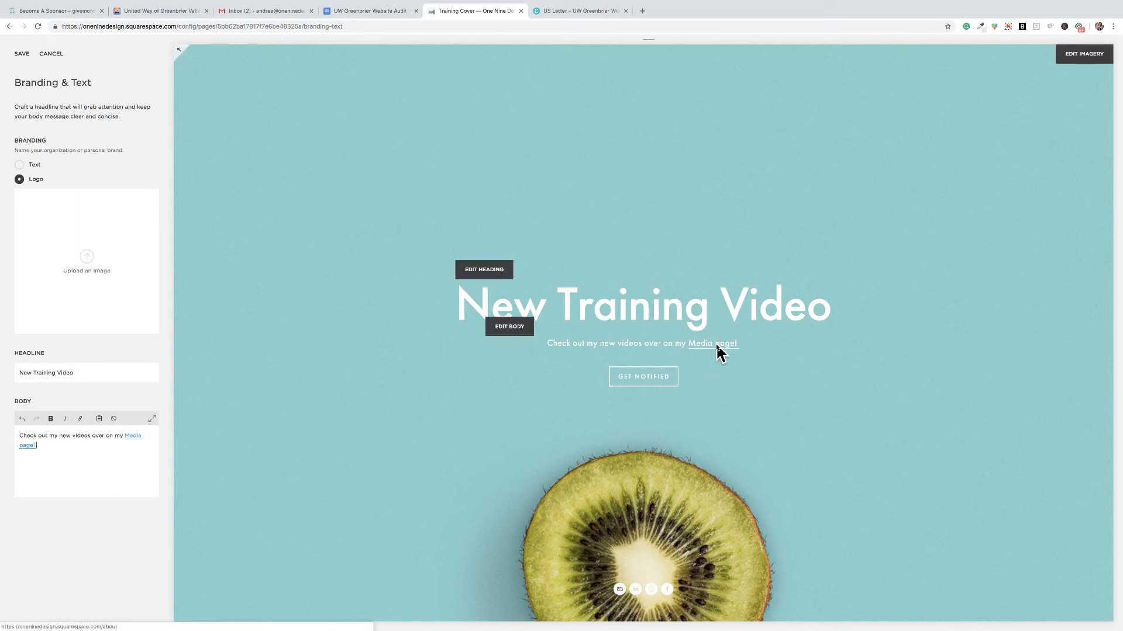
{"action": "left_click", "coordinate": [22, 53]}
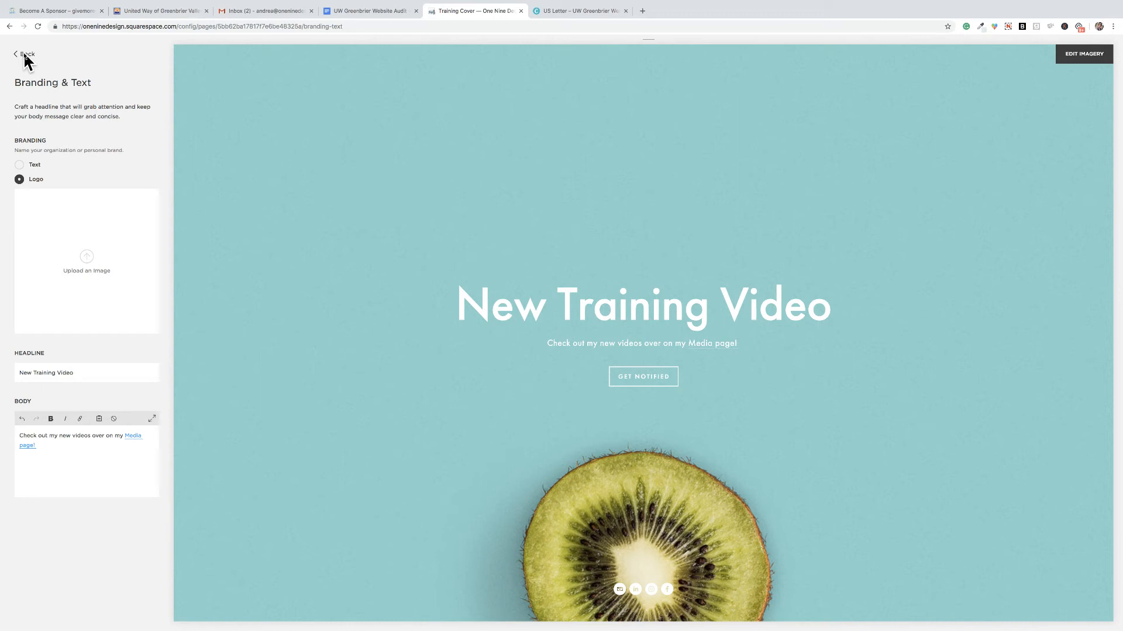
- Open the cover page's media settings and look through the None, Video and Images background options
{"action": "left_click", "coordinate": [25, 54]}
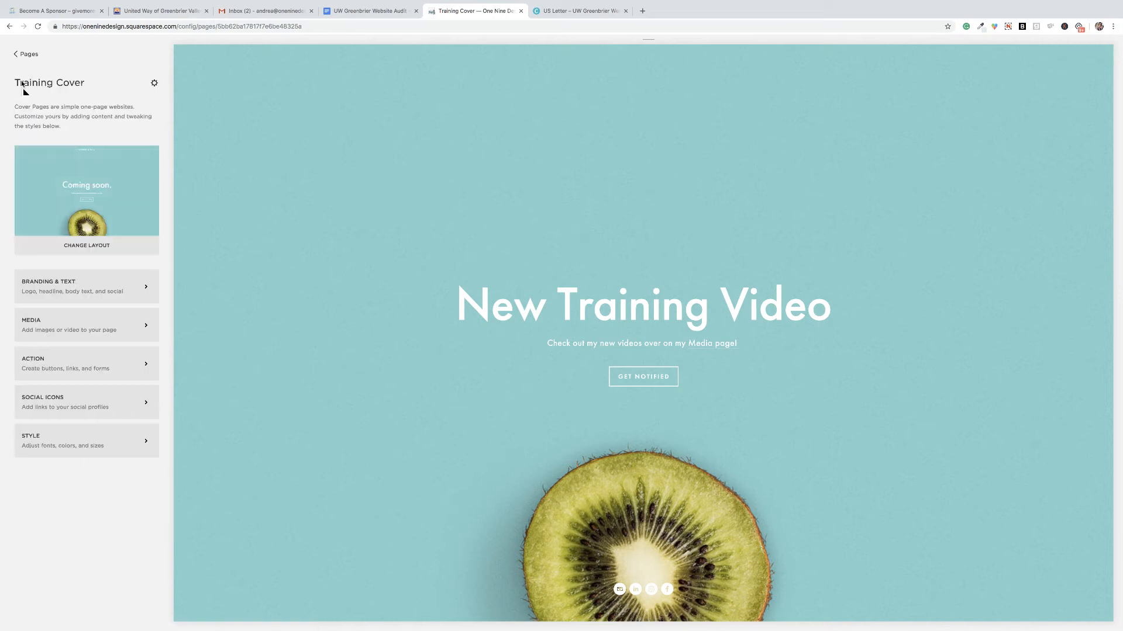
{"action": "left_click", "coordinate": [73, 331]}
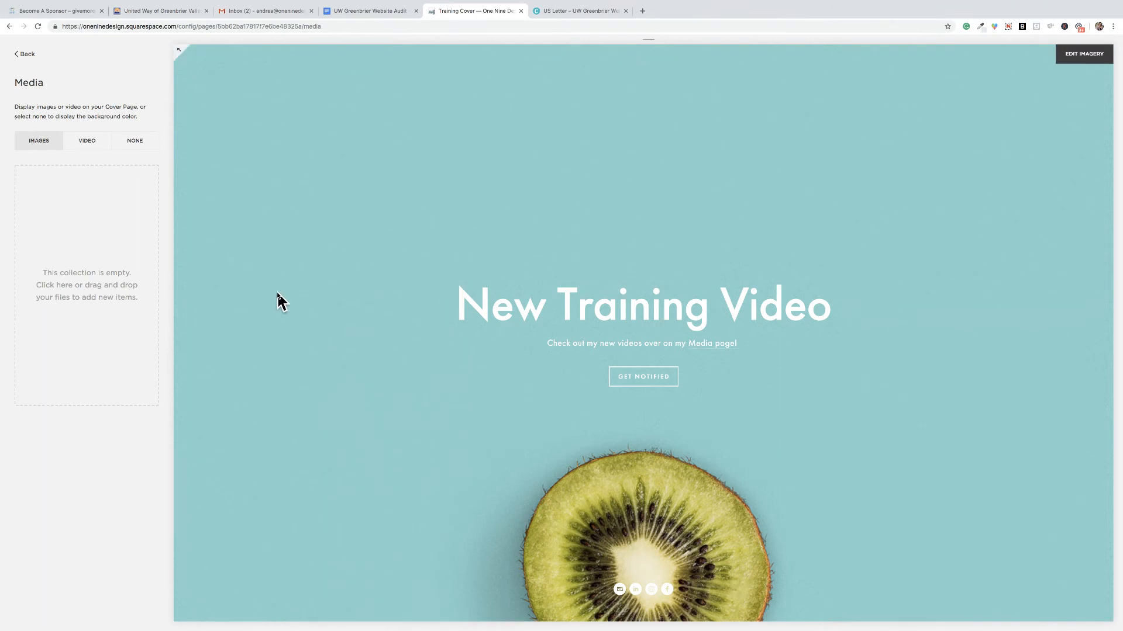
{"action": "left_click", "coordinate": [135, 142]}
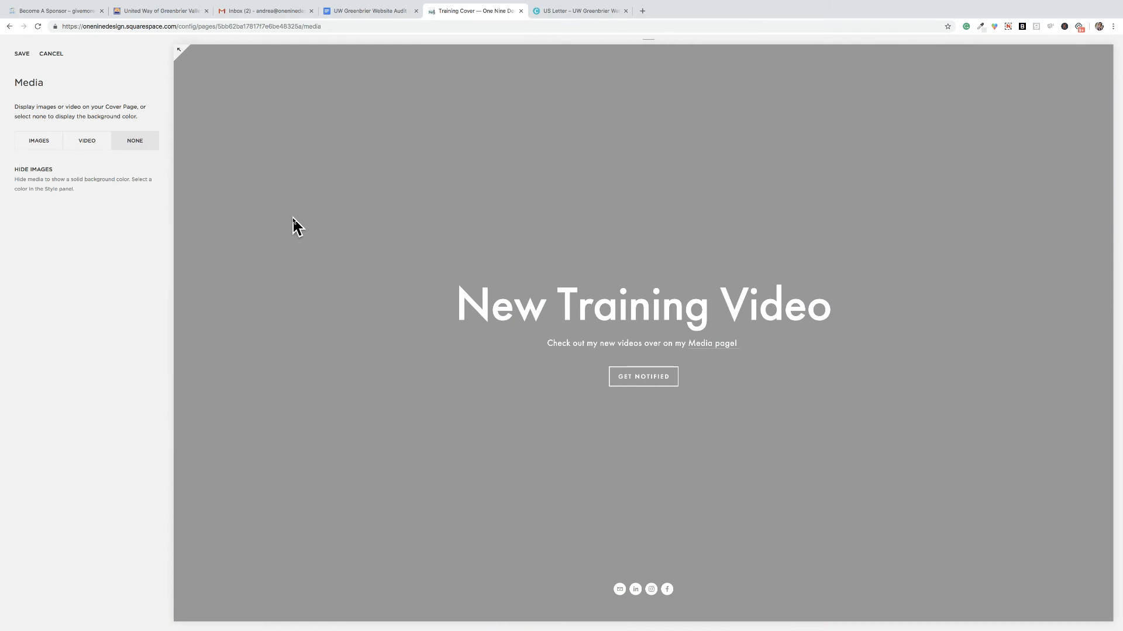
{"action": "left_click", "coordinate": [88, 142]}
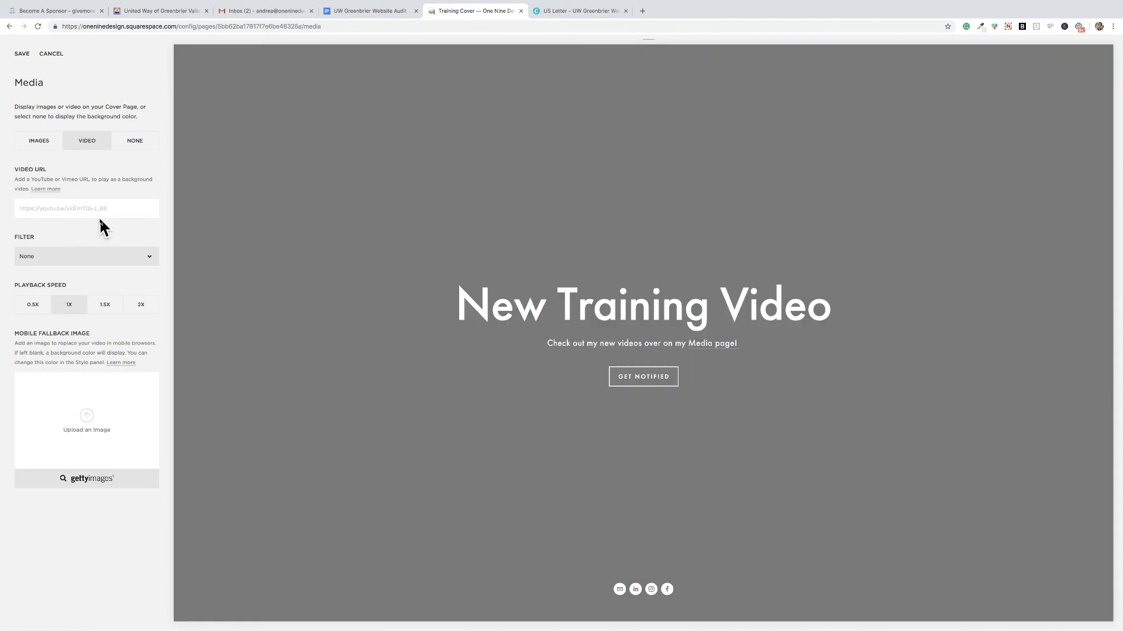
{"action": "left_click", "coordinate": [44, 141]}
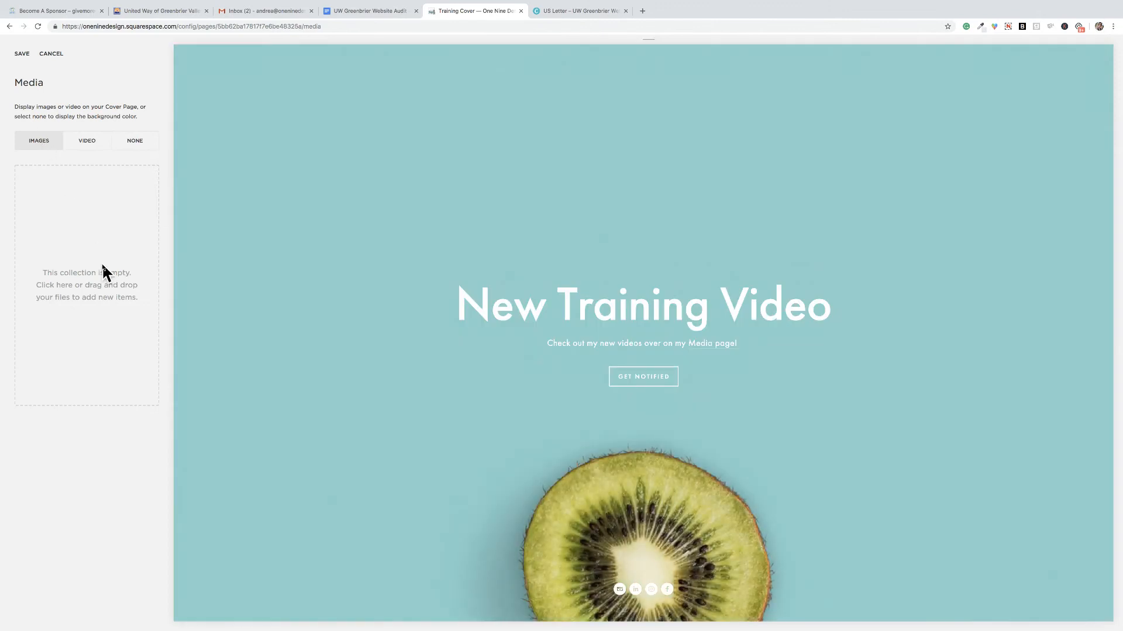
- Upload the stock photo of a MacBook on a white desk as the cover page's background image and return to the page's settings
{"action": "left_click", "coordinate": [104, 272]}
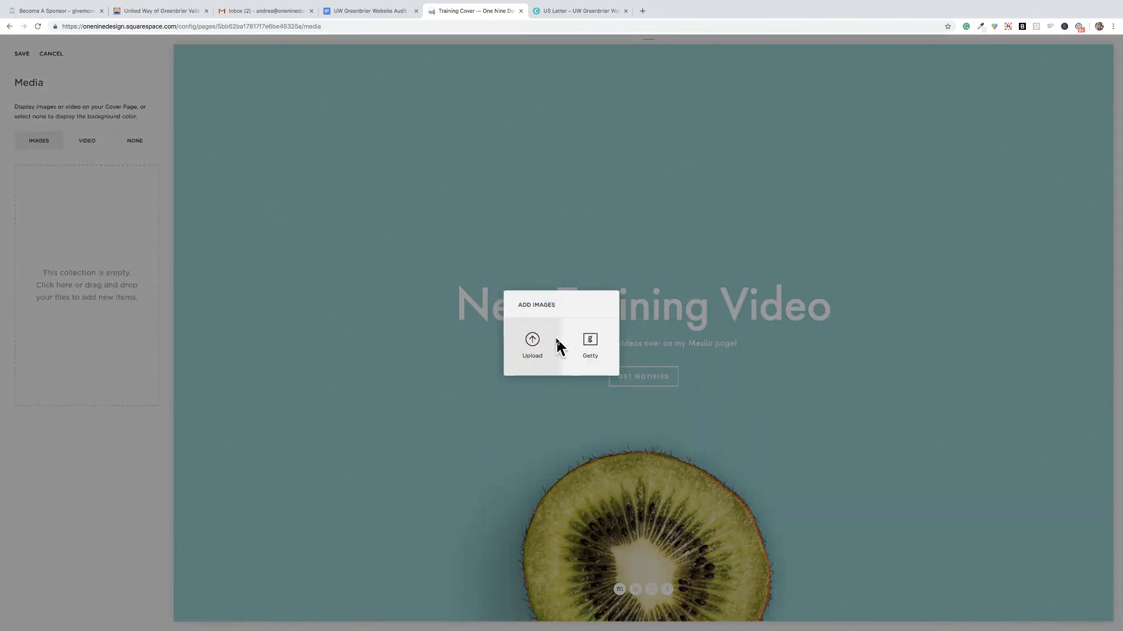
{"action": "left_click", "coordinate": [533, 345]}
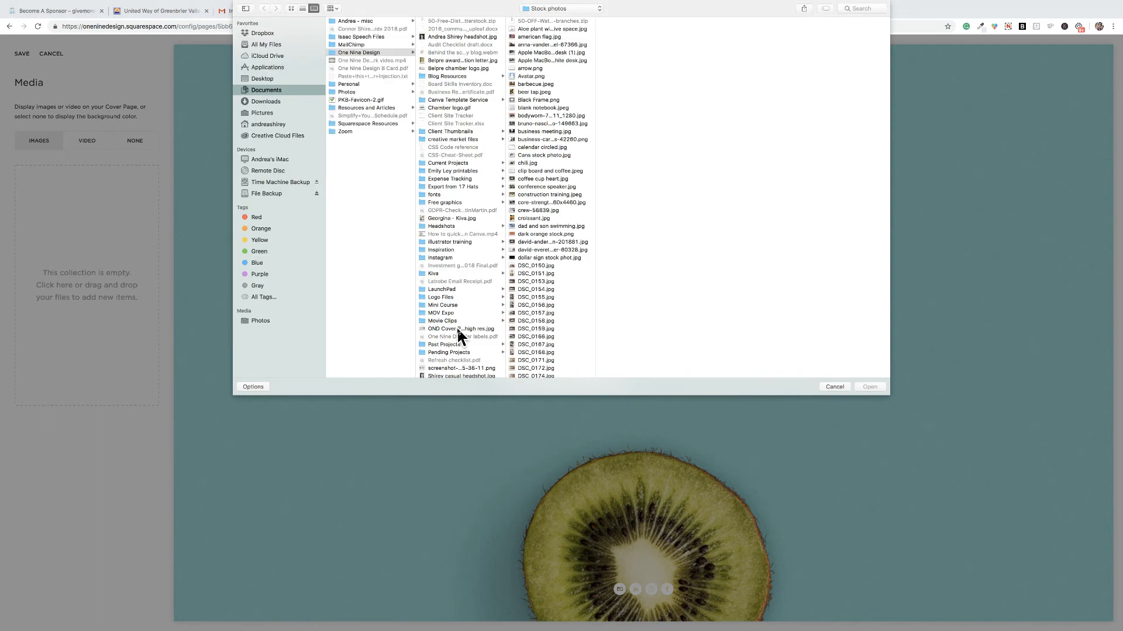
{"action": "scroll", "coordinate": [458, 328], "scroll_direction": "down", "scroll_amount": 2}
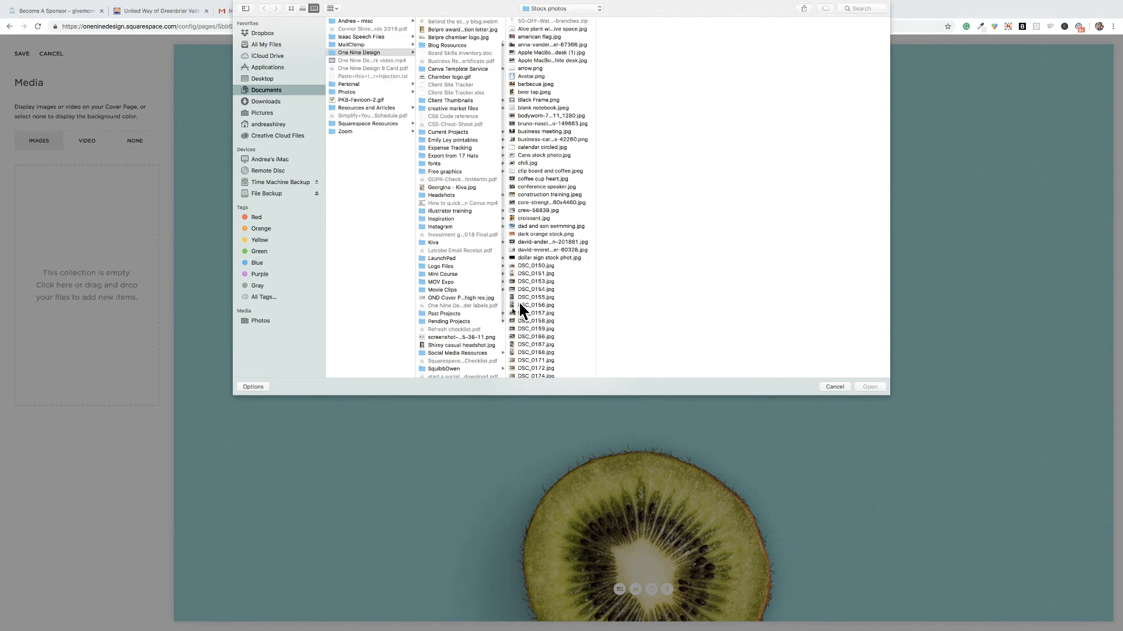
{"action": "left_click", "coordinate": [527, 59]}
{"action": "left_click", "coordinate": [870, 387]}
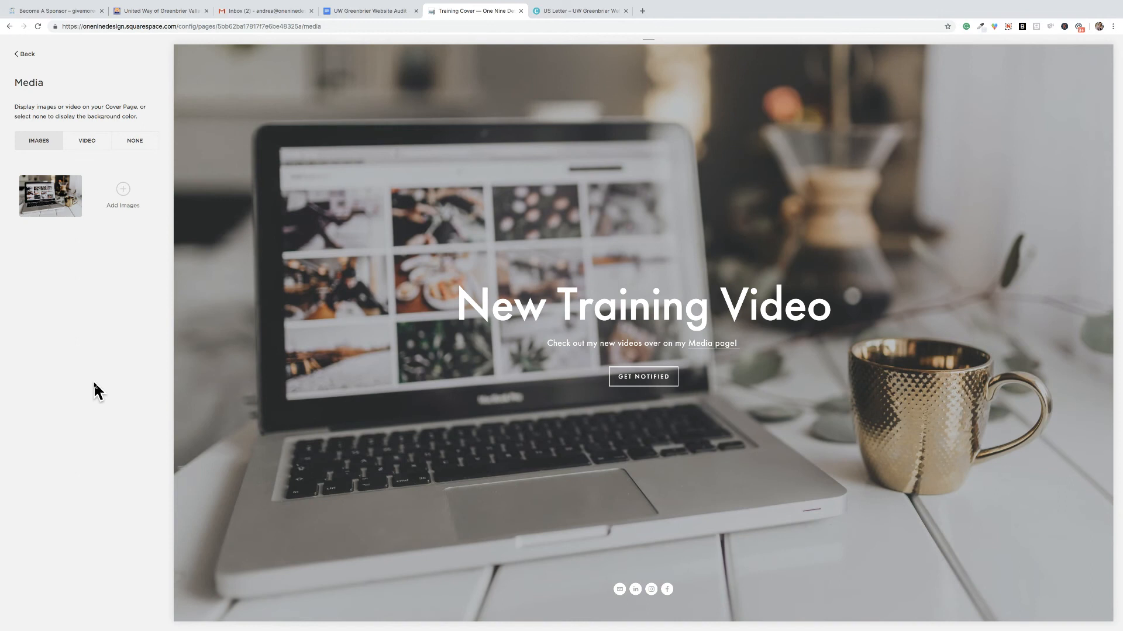
{"action": "left_click", "coordinate": [26, 53]}
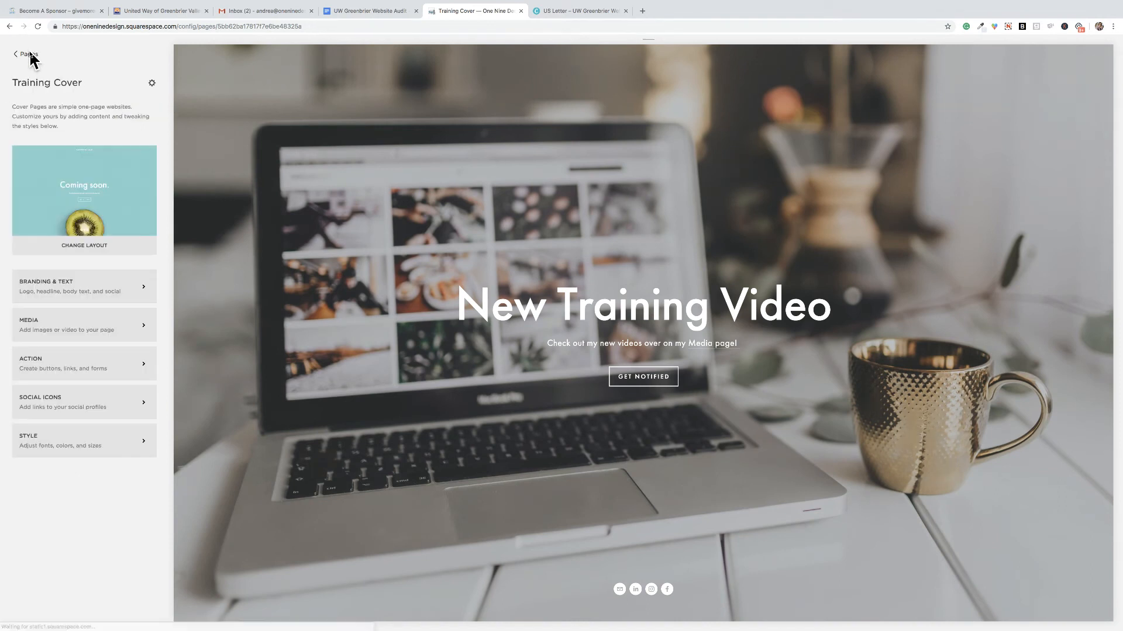
- Open the Action settings and examine the Content, Files and External link options for the Get Notified button, keeping its link
{"action": "left_click", "coordinate": [79, 366]}
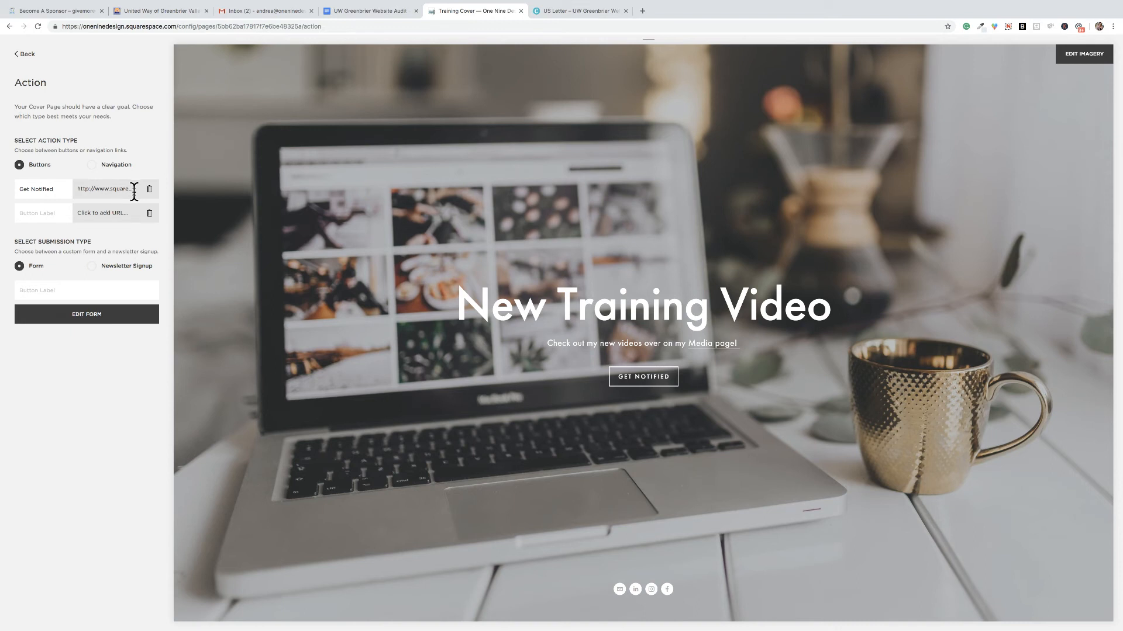
{"action": "left_click", "coordinate": [133, 190]}
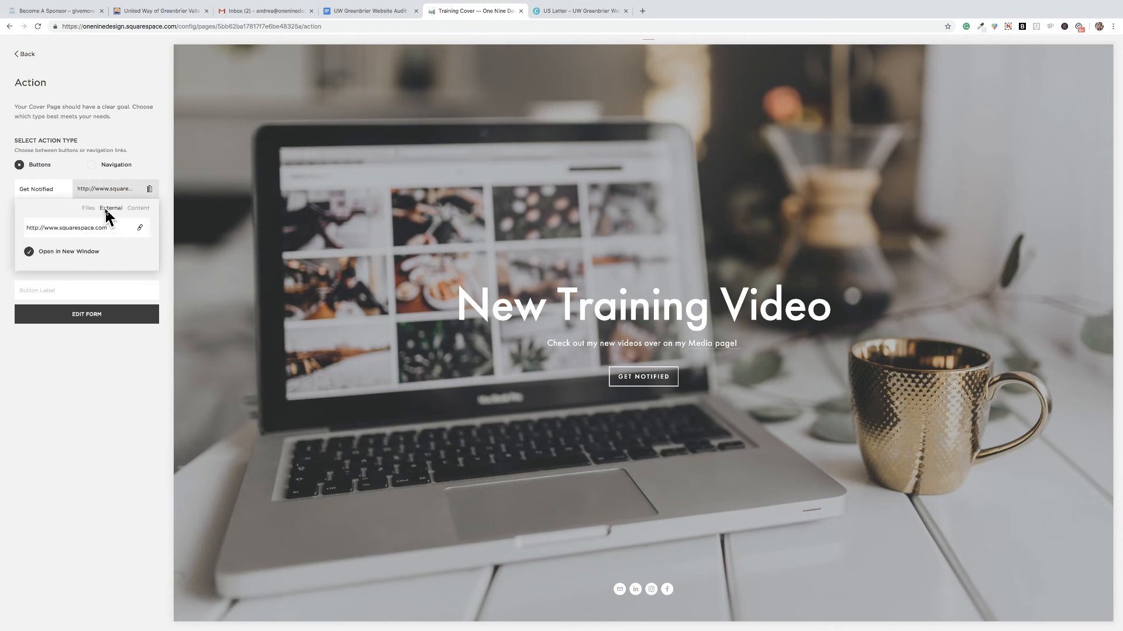
{"action": "left_click", "coordinate": [143, 212]}
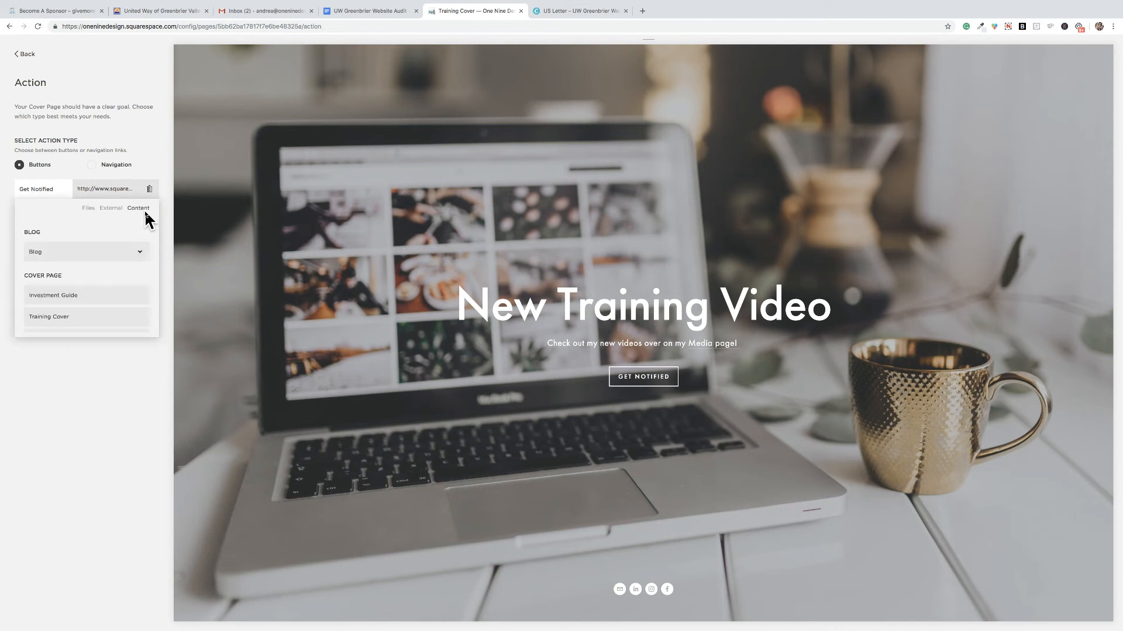
{"action": "left_click", "coordinate": [86, 209]}
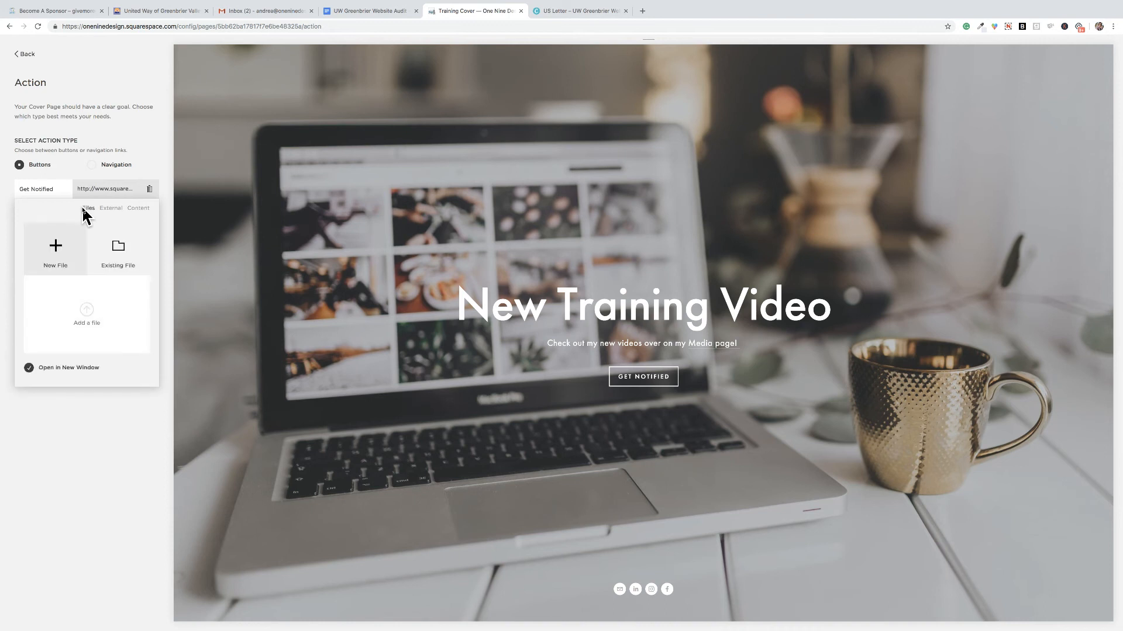
{"action": "left_click", "coordinate": [107, 211]}
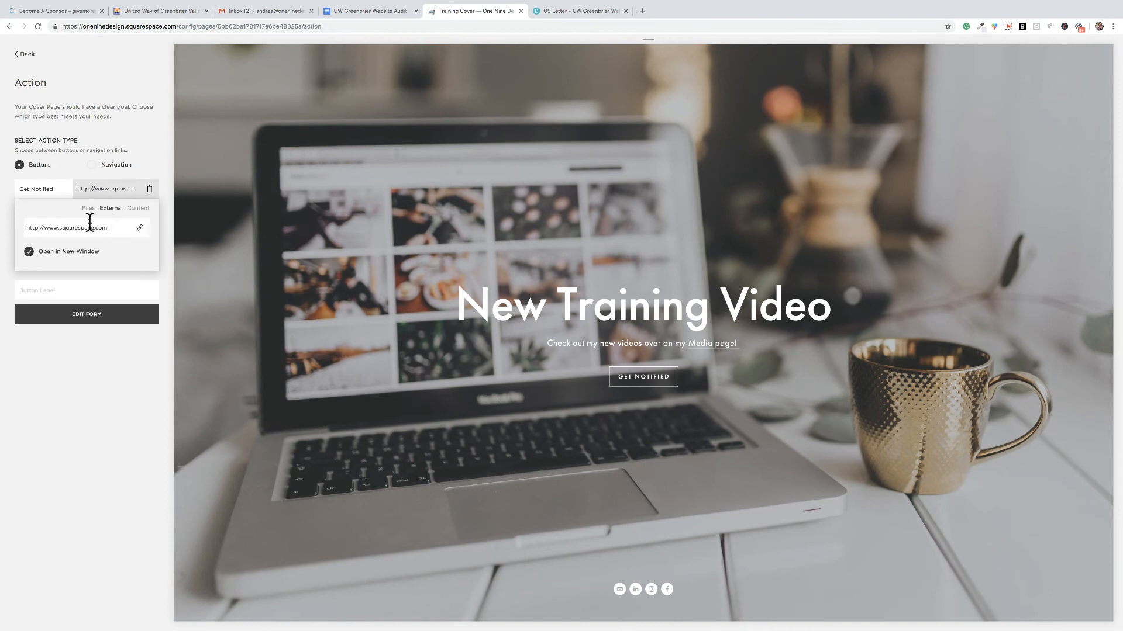
{"action": "left_click", "coordinate": [106, 352]}
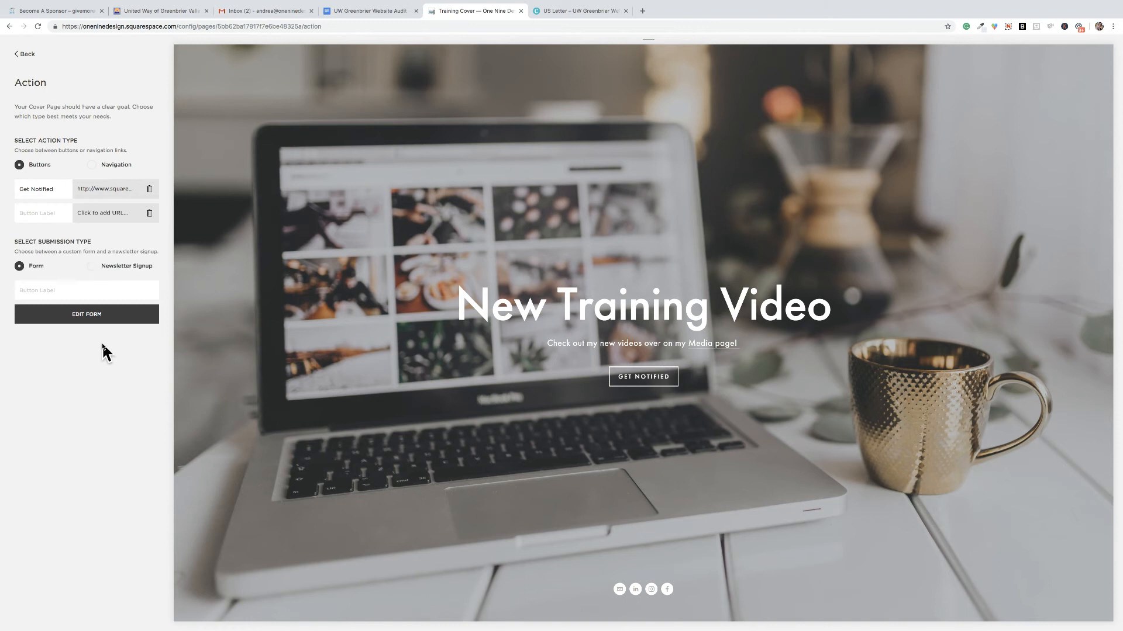
- Change the submission type to Newsletter Signup and label its button "Sign-up to receive updates!"
{"action": "left_click", "coordinate": [113, 270]}
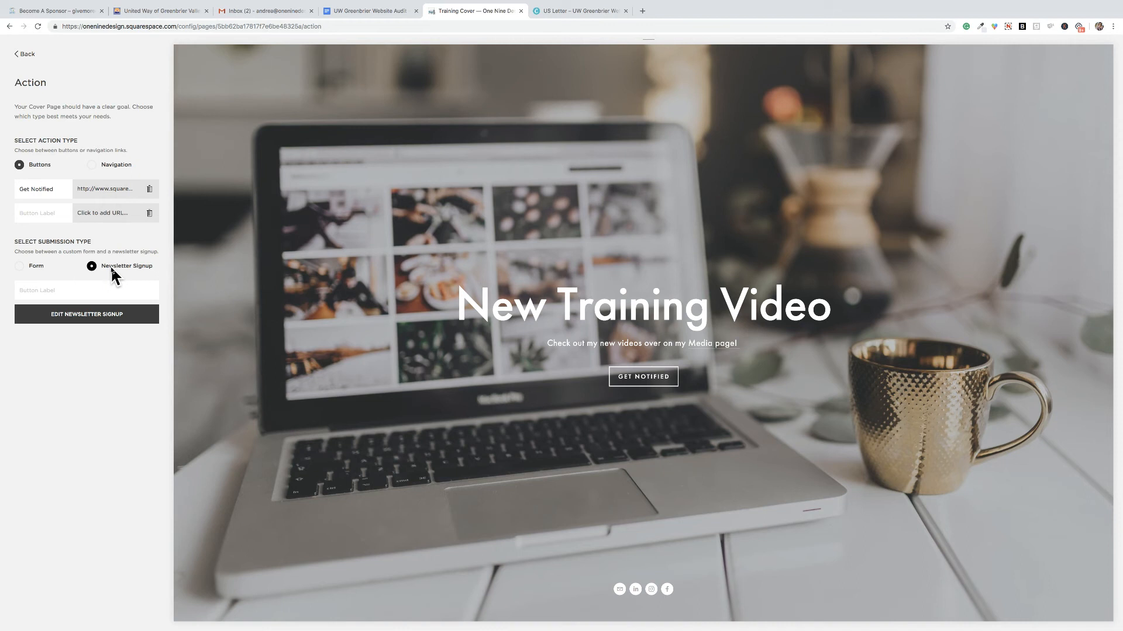
{"action": "left_click", "coordinate": [102, 285]}
{"action": "type", "text": "Sign-up to r"}
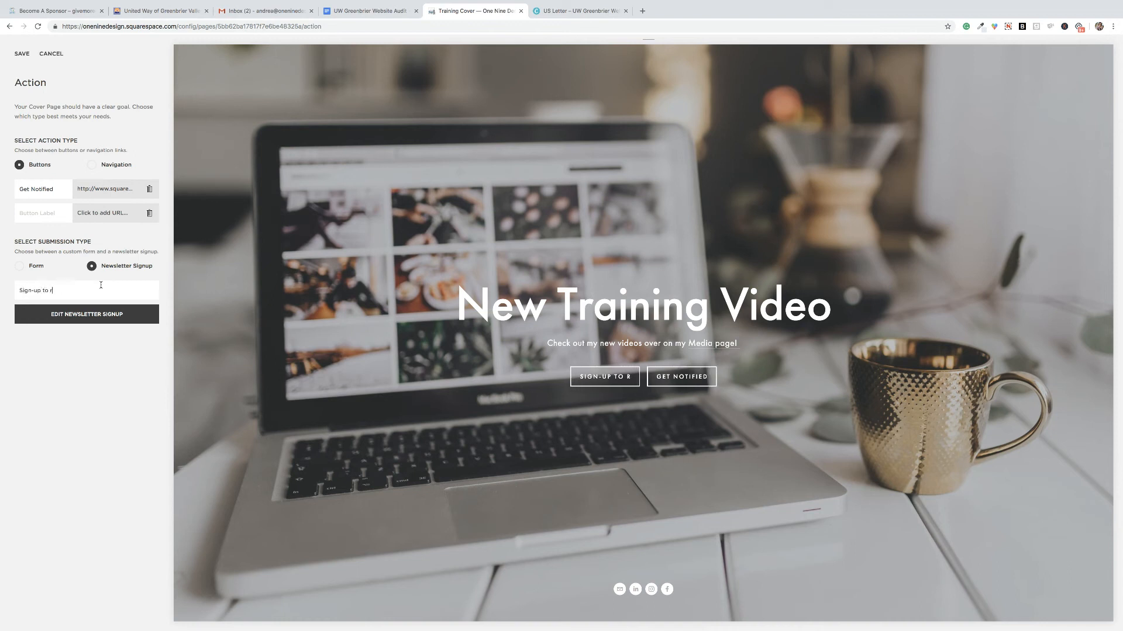
{"action": "type", "text": "eceive updates!"}
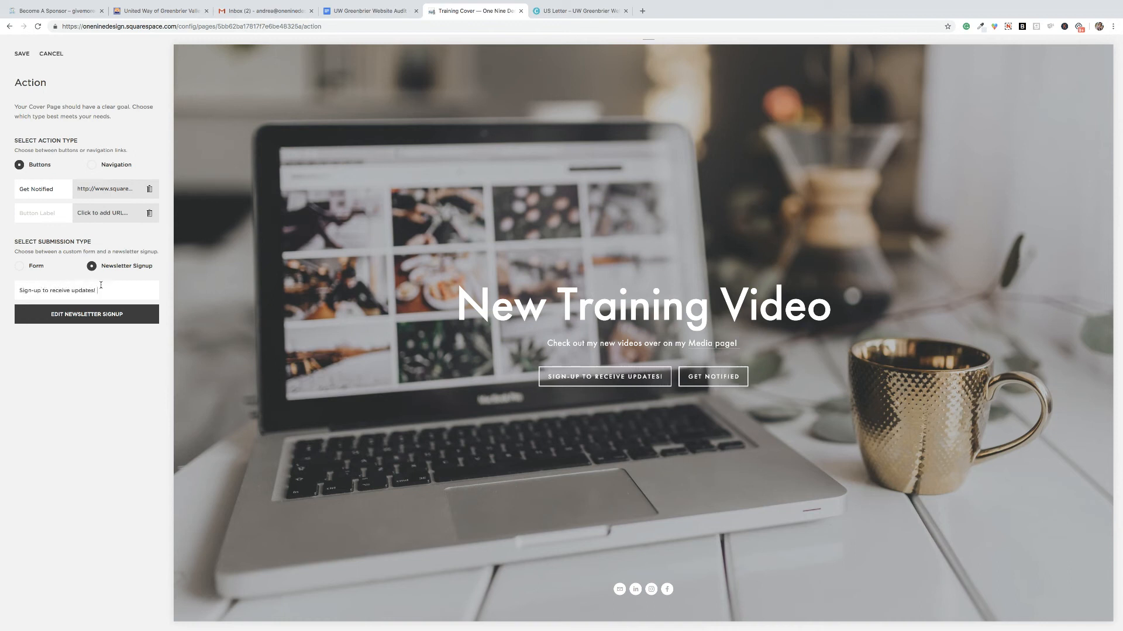
- Check the newsletter signup's storage options without connecting a service, and save the action settings
{"action": "left_click", "coordinate": [103, 319]}
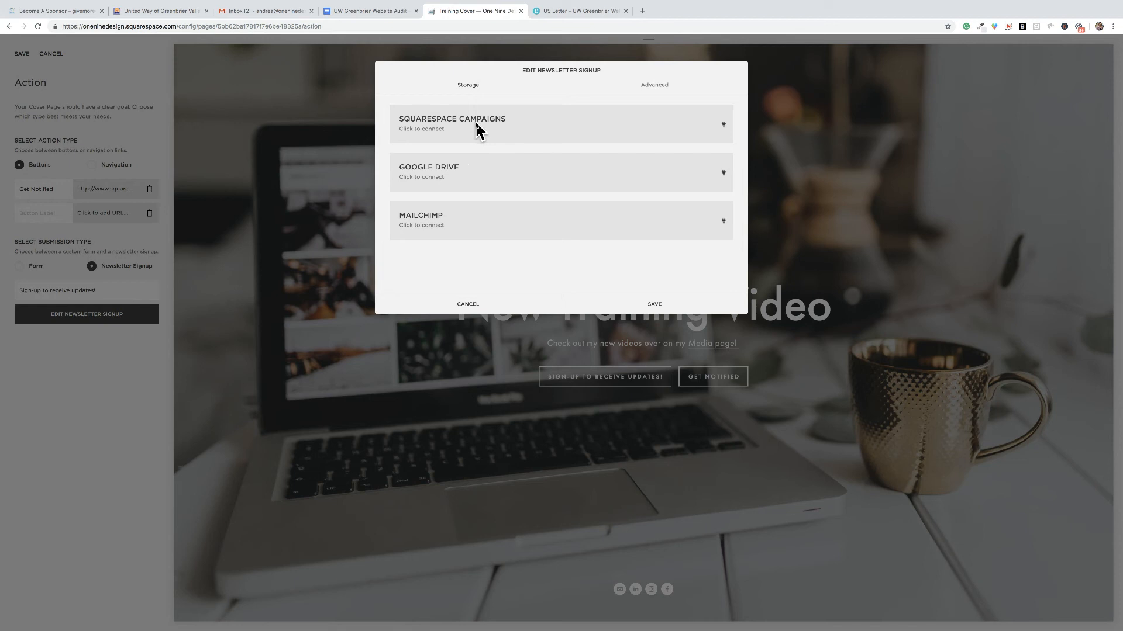
{"action": "left_click", "coordinate": [467, 305]}
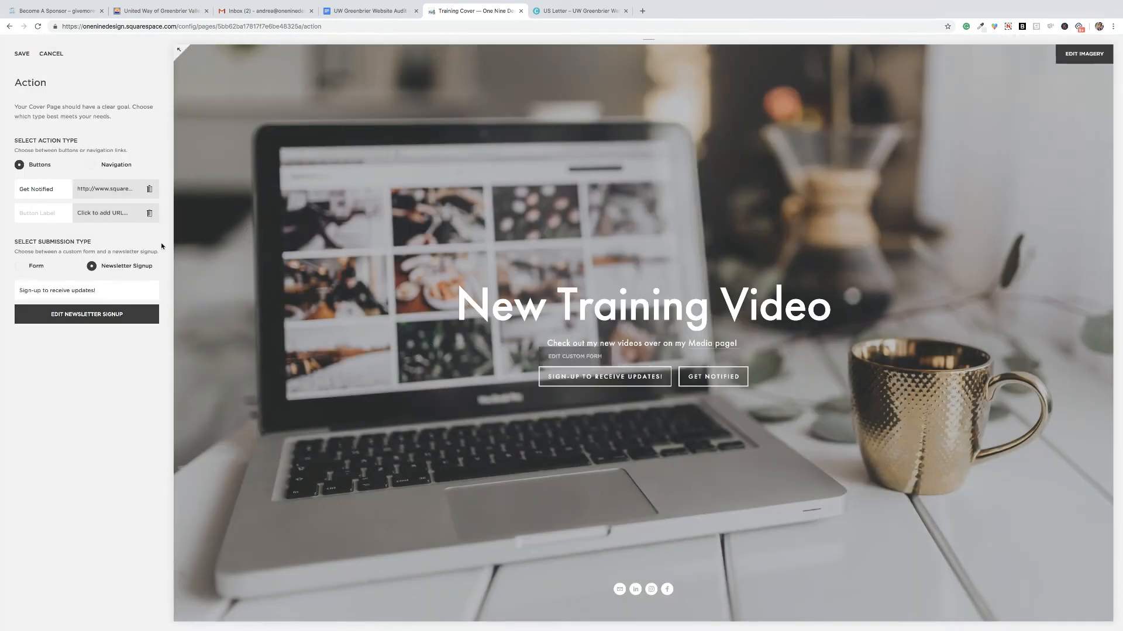
{"action": "left_click", "coordinate": [22, 54]}
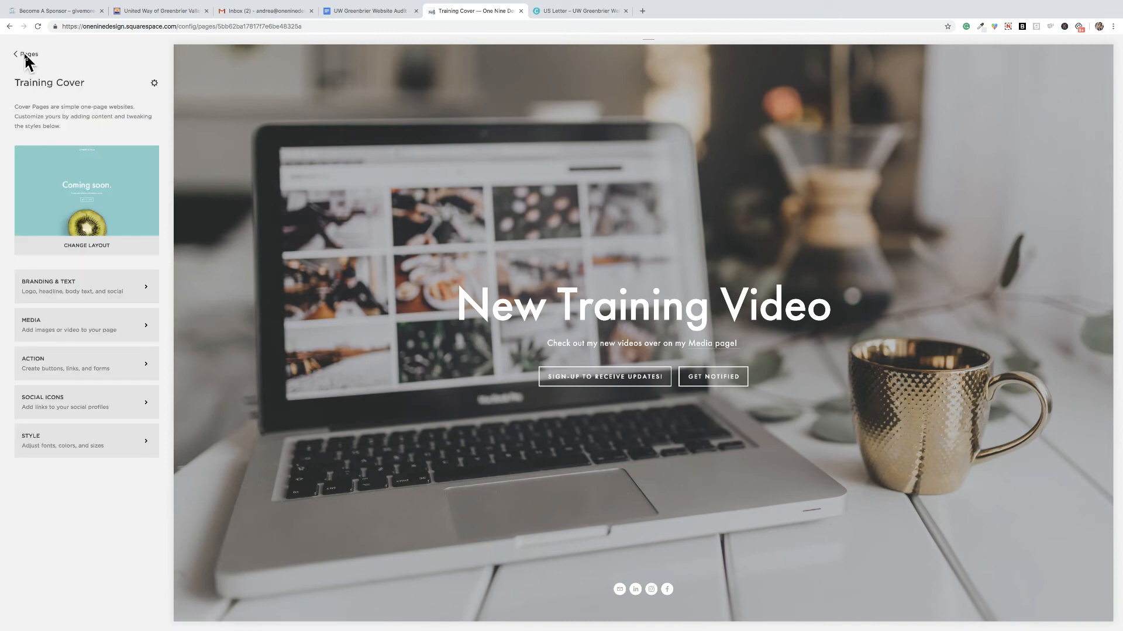
- Check the cover page's social icons setting and return to the page's settings
{"action": "left_click", "coordinate": [123, 410]}
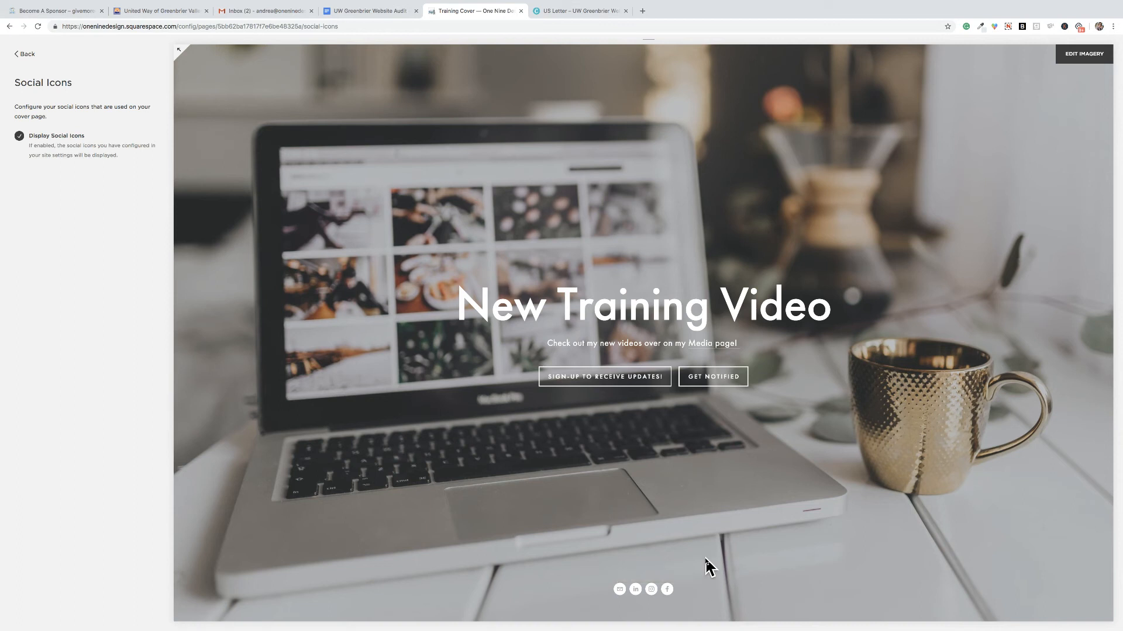
{"action": "left_click", "coordinate": [27, 54]}
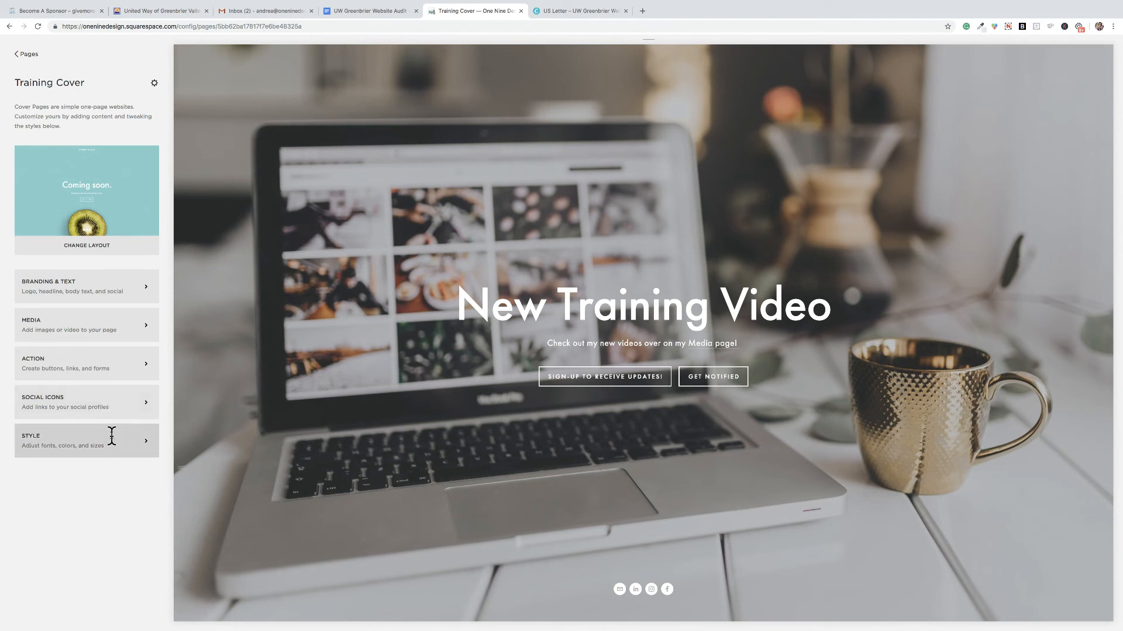
- In the page's styles, turn off Auto Overlay Color and set the custom image overlay to black at 0.65 opacity
{"action": "left_click", "coordinate": [112, 437]}
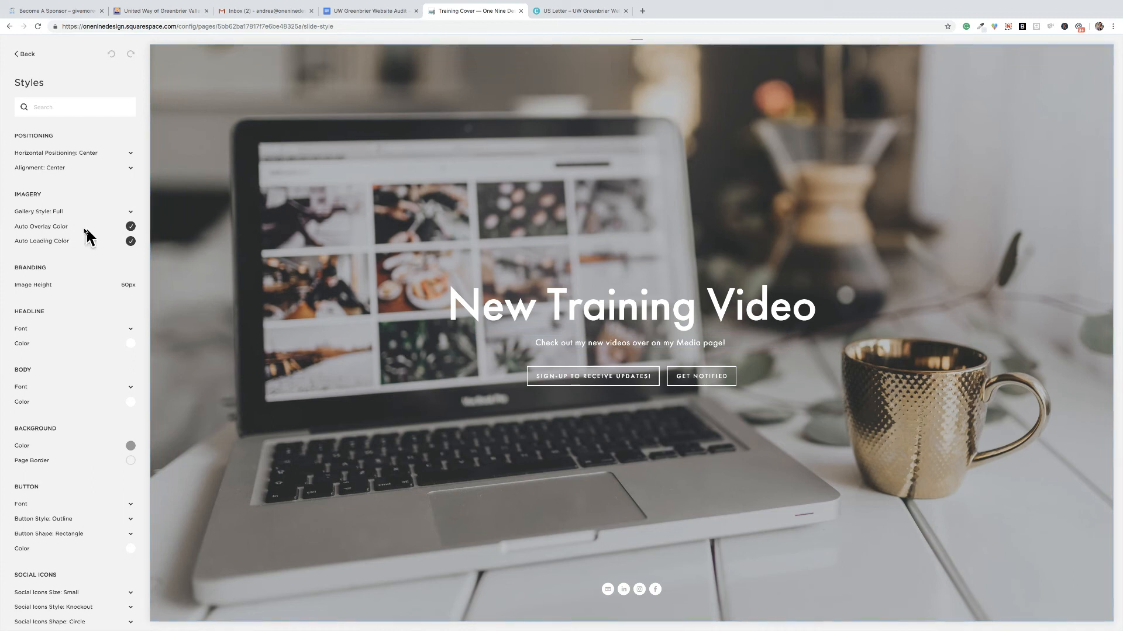
{"action": "left_click", "coordinate": [131, 227]}
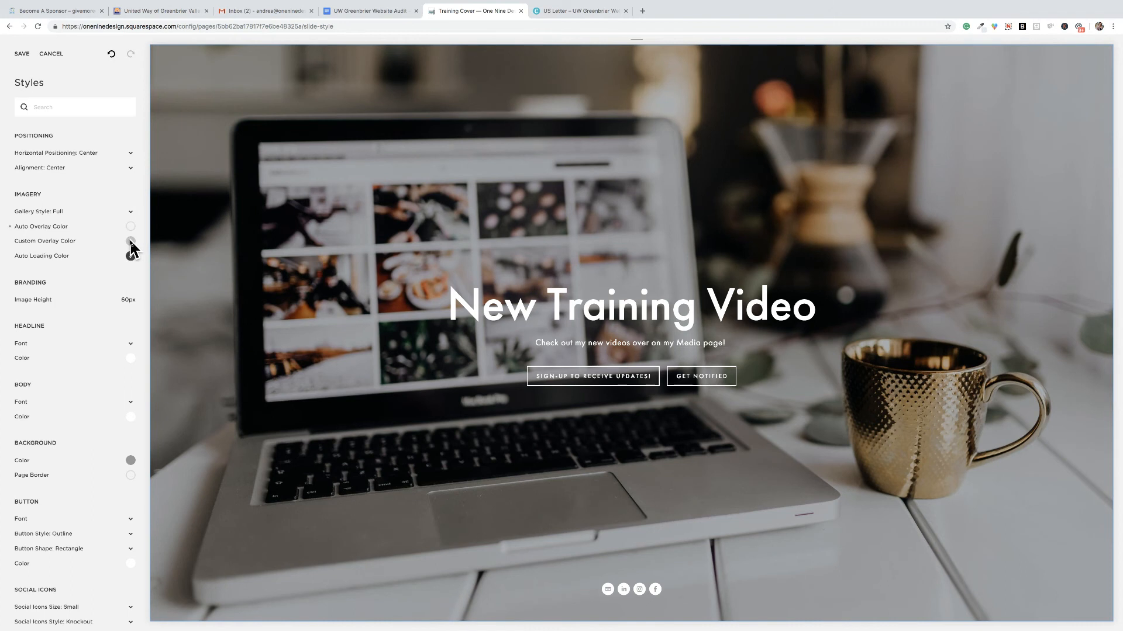
{"action": "left_click", "coordinate": [131, 242]}
{"action": "left_click_drag", "start_coordinate": [47, 283], "coordinate": [90, 285]}
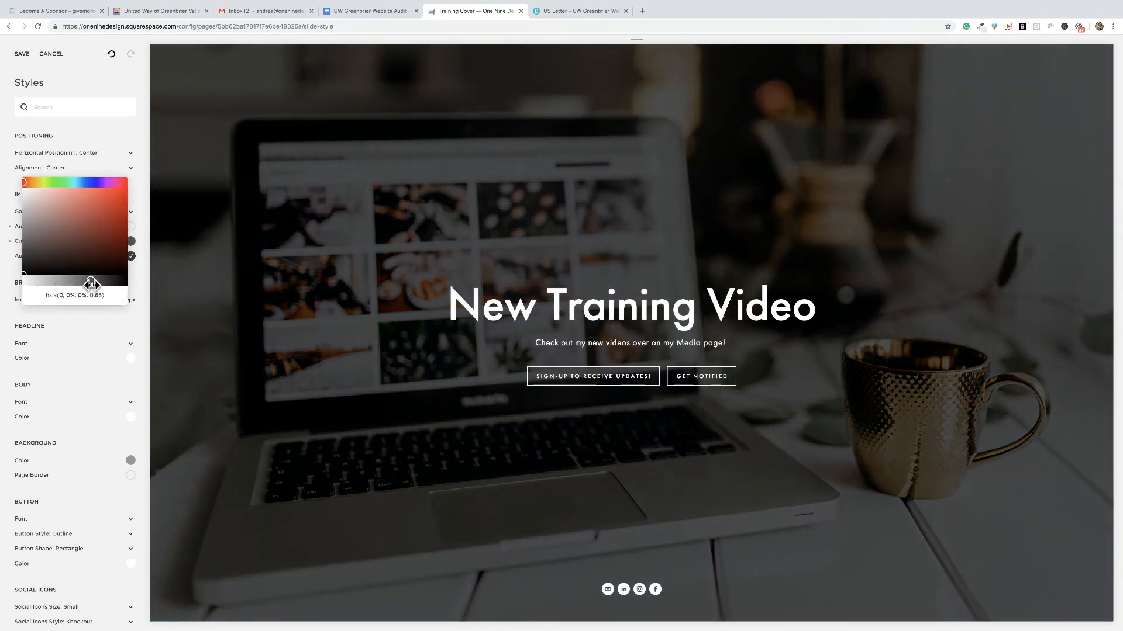
{"action": "left_click", "coordinate": [145, 287]}
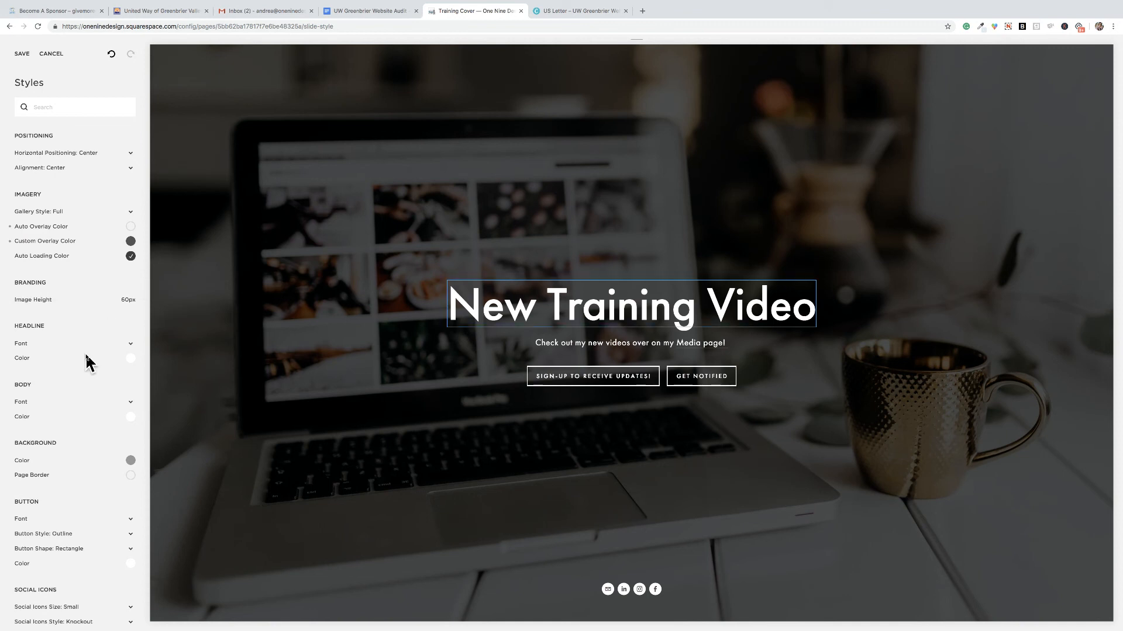
- Change the headline's color to a bright magenta purple
{"action": "scroll", "coordinate": [85, 358], "scroll_direction": "down", "scroll_amount": 1}
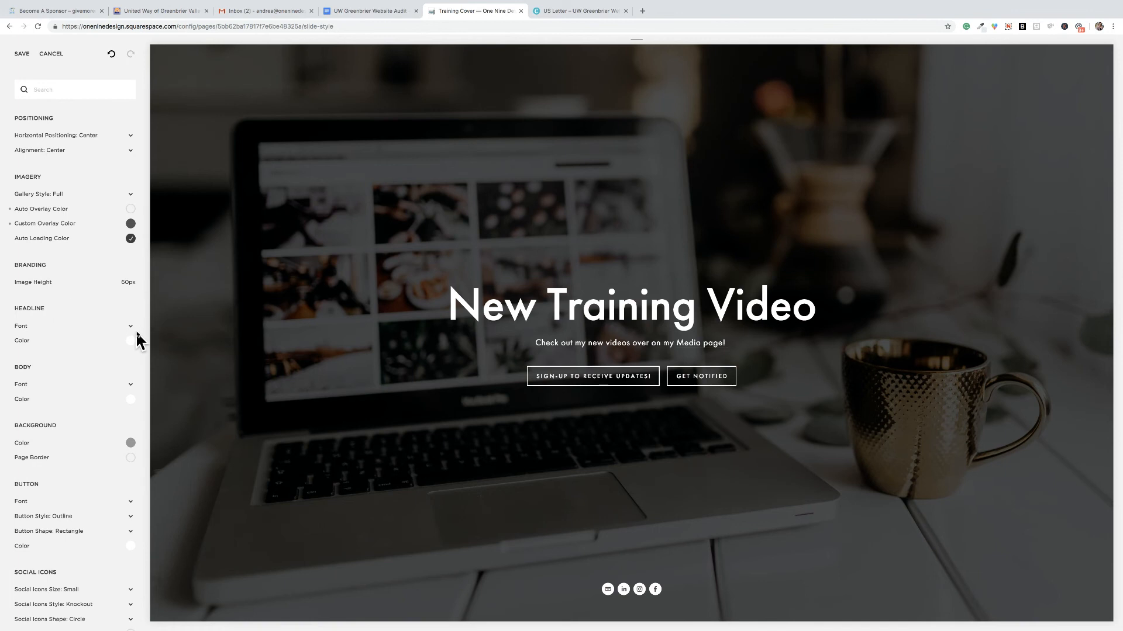
{"action": "left_click", "coordinate": [130, 342]}
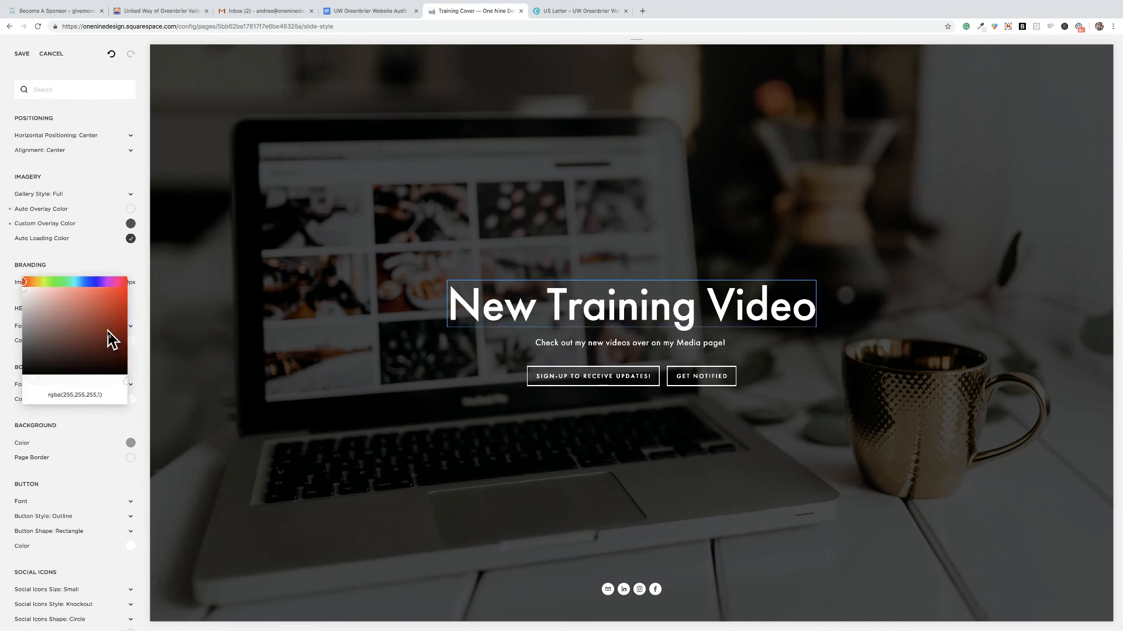
{"action": "left_click", "coordinate": [108, 332]}
{"action": "left_click", "coordinate": [65, 337]}
{"action": "left_click_drag", "start_coordinate": [60, 283], "coordinate": [116, 285]}
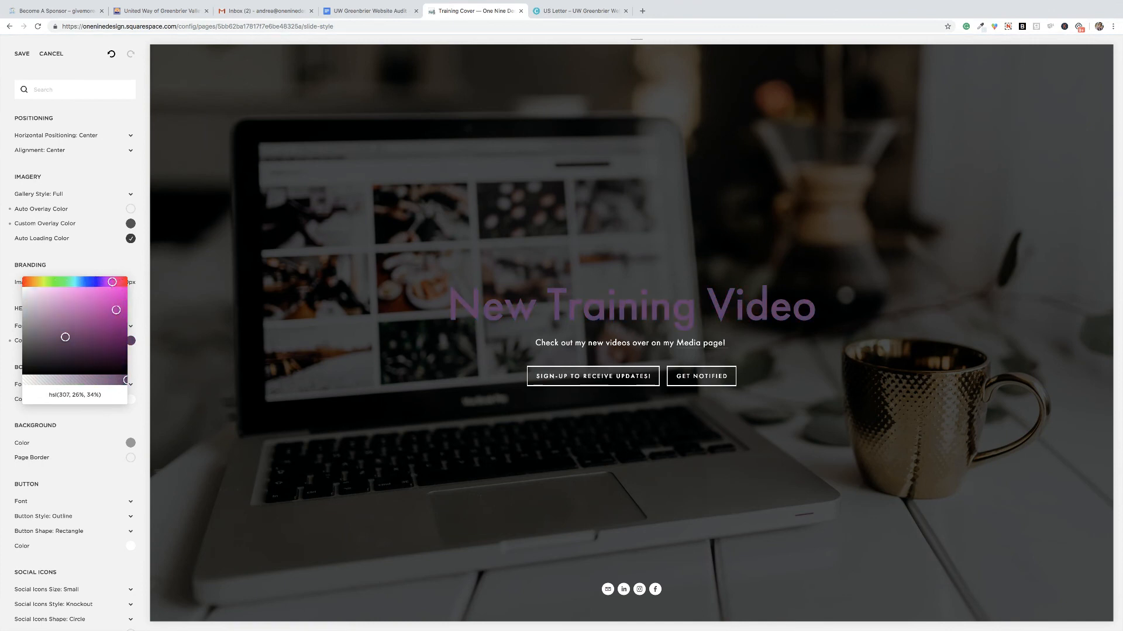
{"action": "left_click", "coordinate": [116, 310]}
{"action": "left_click", "coordinate": [144, 310]}
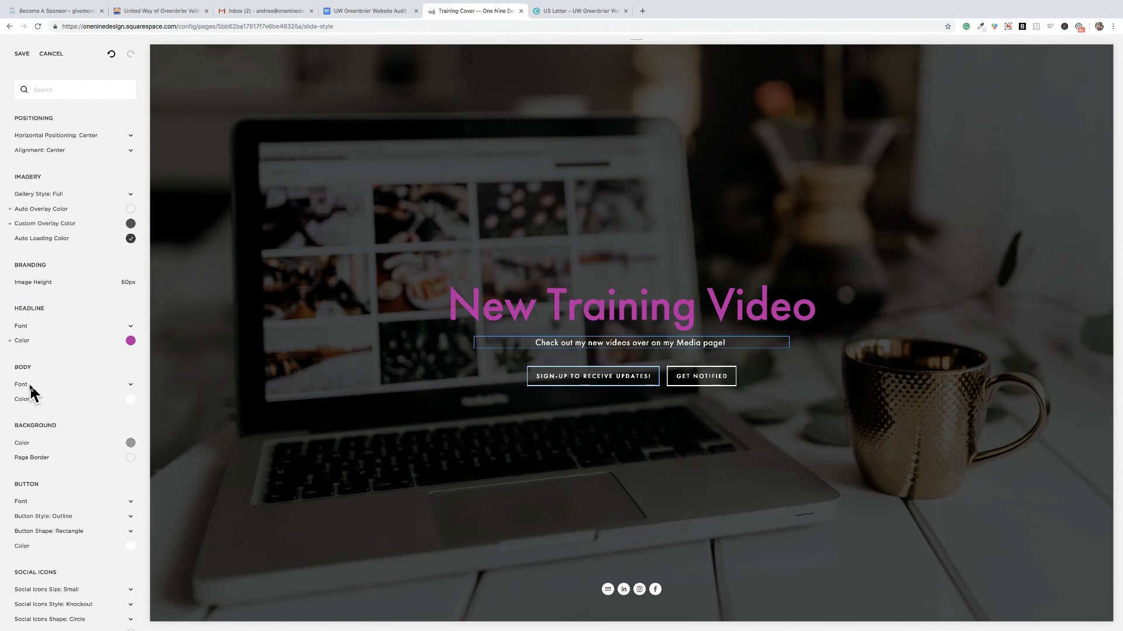
- Set the cover page's button style to Solid and the social icons size to Medium
{"action": "scroll", "coordinate": [32, 387], "scroll_direction": "down", "scroll_amount": 1}
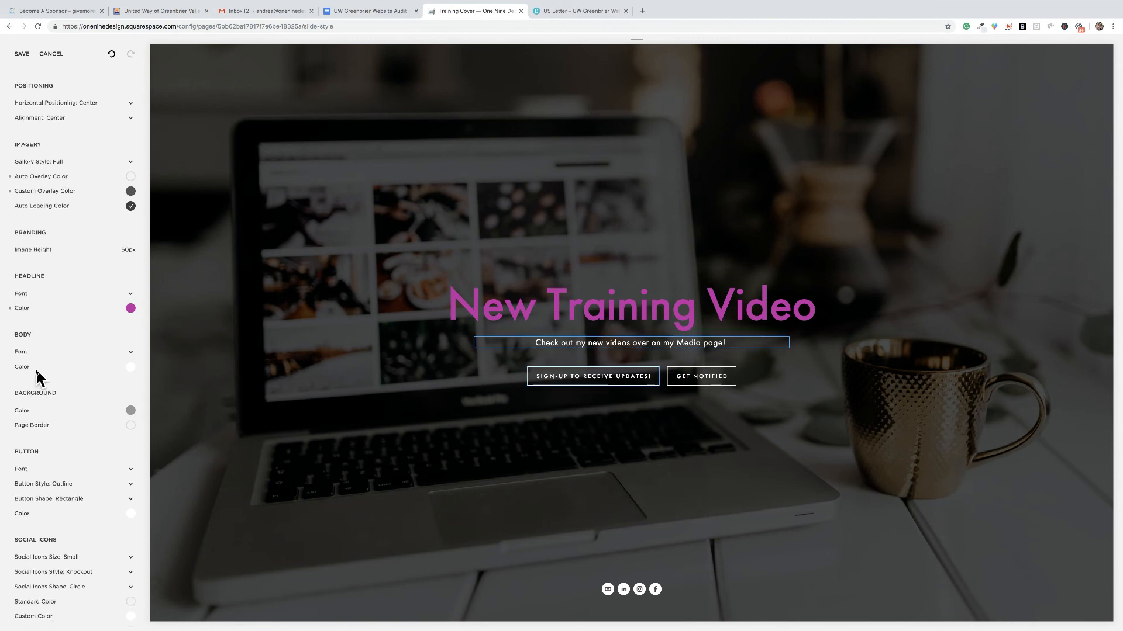
{"action": "scroll", "coordinate": [36, 377], "scroll_direction": "down", "scroll_amount": 3}
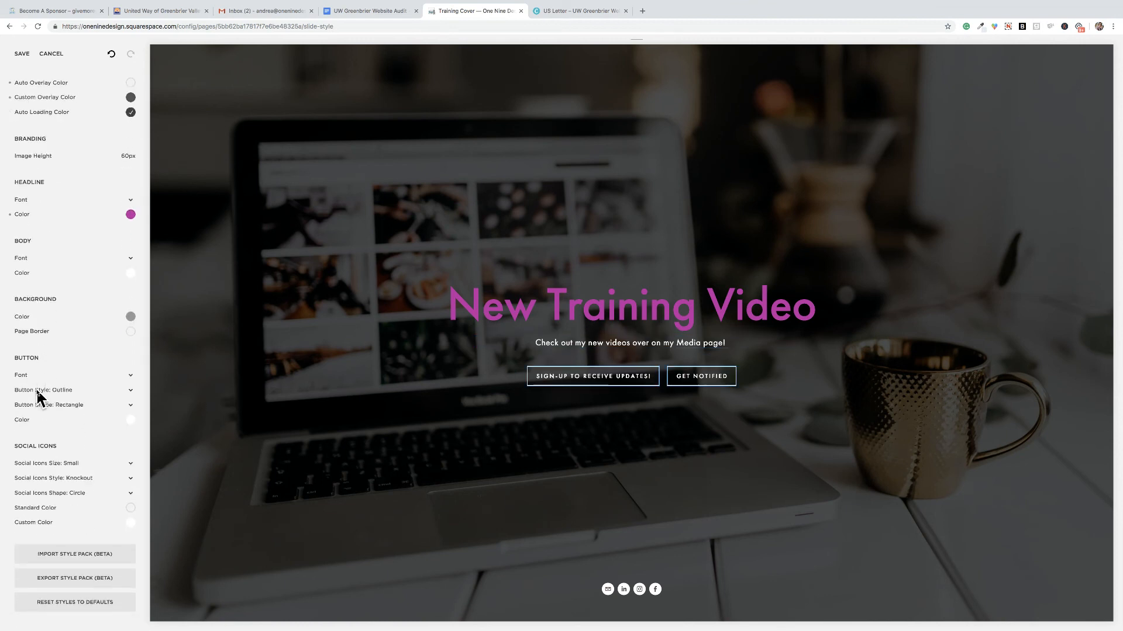
{"action": "left_click", "coordinate": [37, 392]}
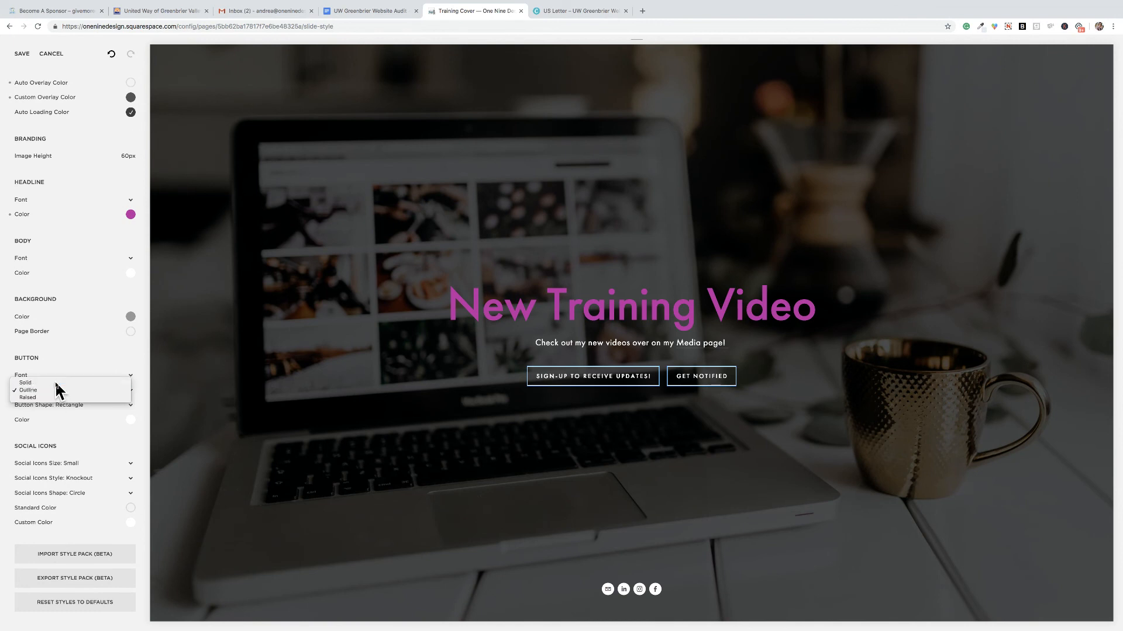
{"action": "left_click", "coordinate": [54, 390]}
{"action": "scroll", "coordinate": [99, 404], "scroll_direction": "down", "scroll_amount": 1}
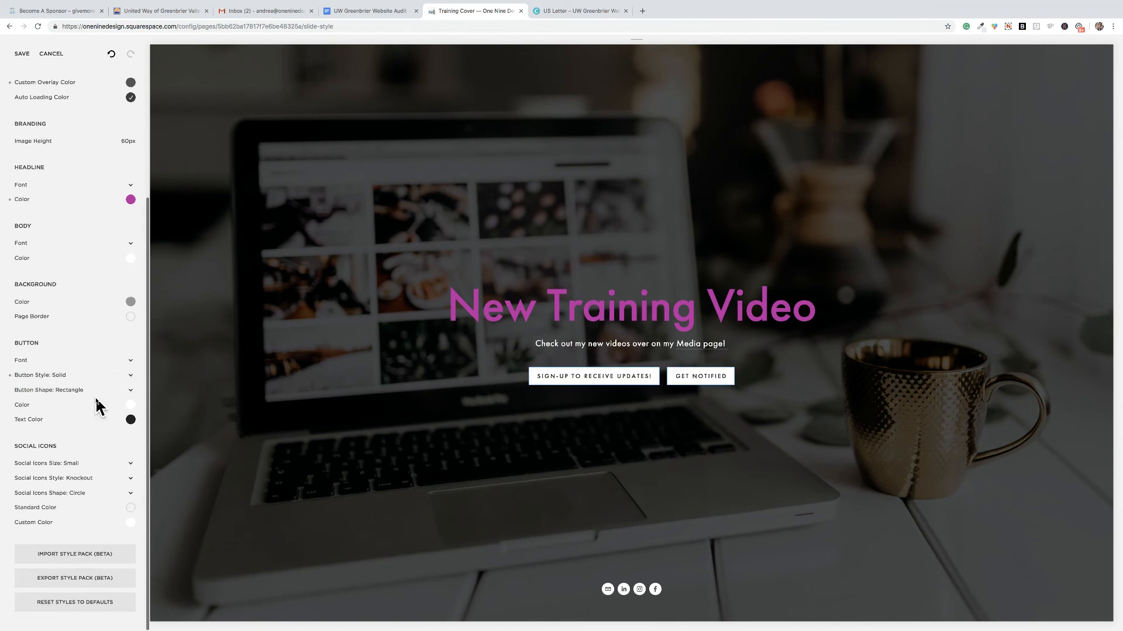
{"action": "left_click", "coordinate": [76, 464]}
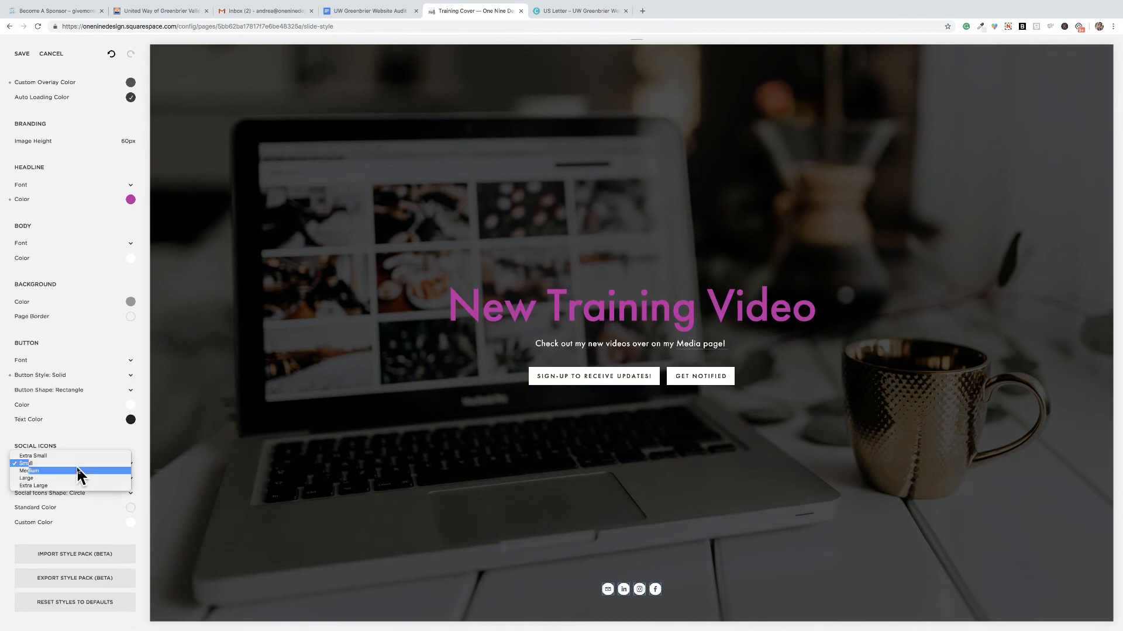
{"action": "left_click", "coordinate": [80, 471]}
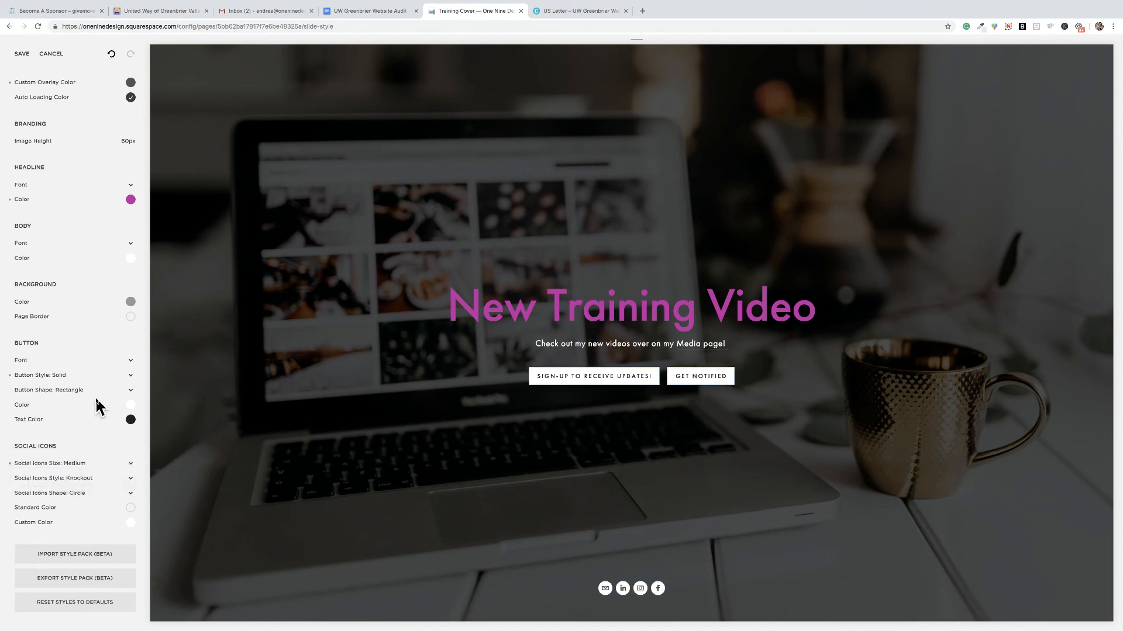
- Save the style changes and return to the site's list of pages
{"action": "scroll", "coordinate": [99, 405], "scroll_direction": "up", "scroll_amount": 5}
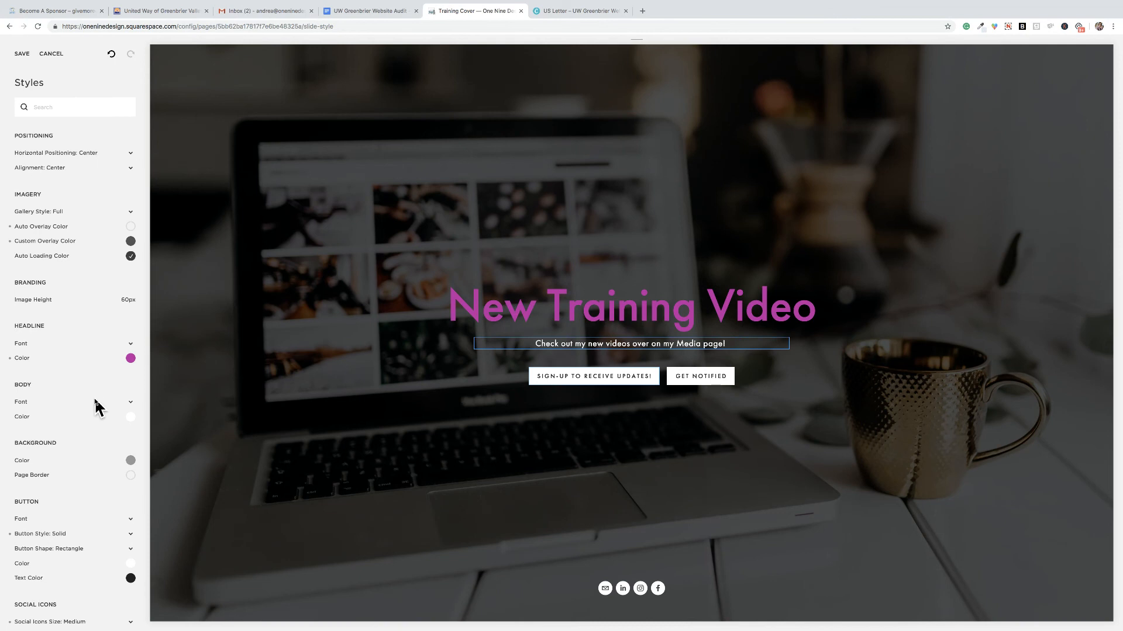
{"action": "left_click", "coordinate": [23, 54]}
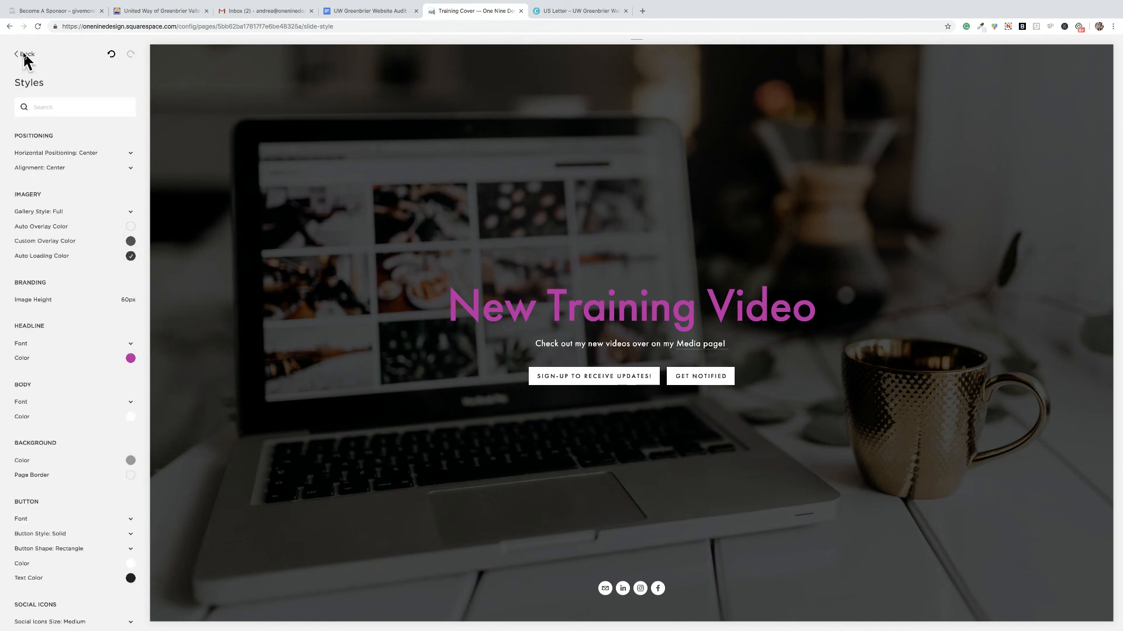
{"action": "left_click", "coordinate": [23, 55]}
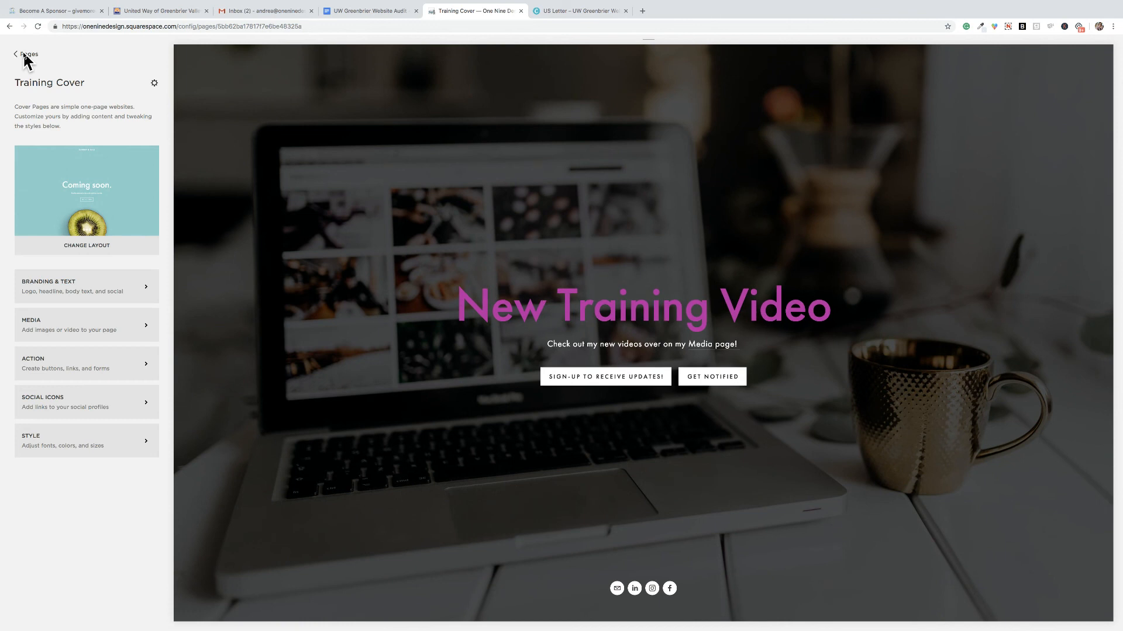
{"action": "left_click", "coordinate": [24, 54]}
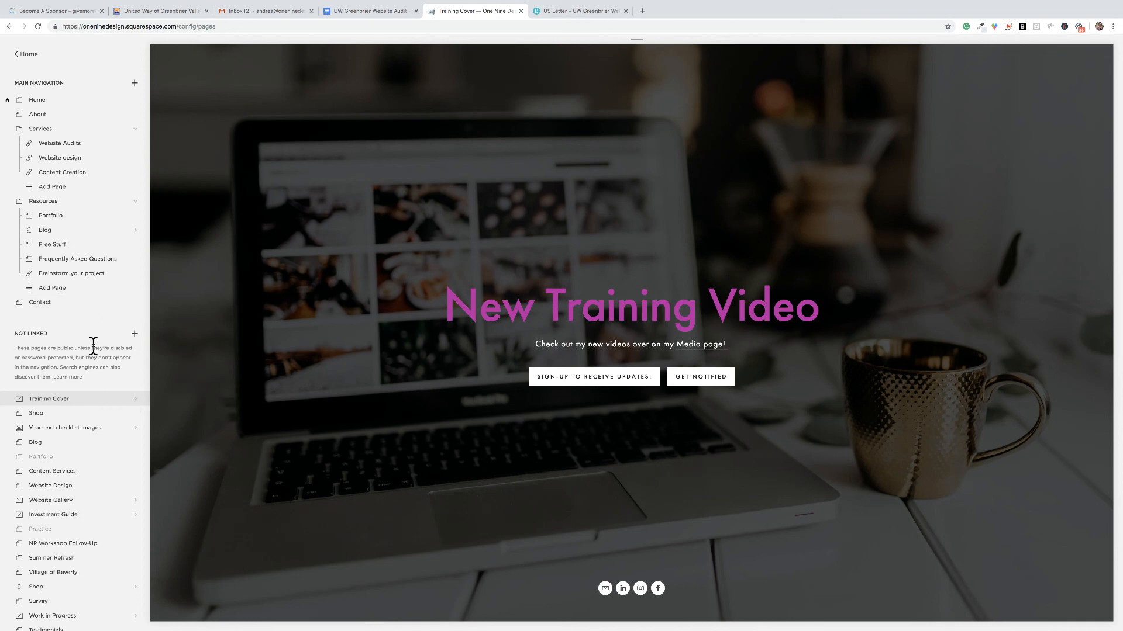
- In the Training Cover page settings, set the page layout to Full Width and the URL slug to new-video, and save the changes
{"action": "left_click", "coordinate": [123, 401]}
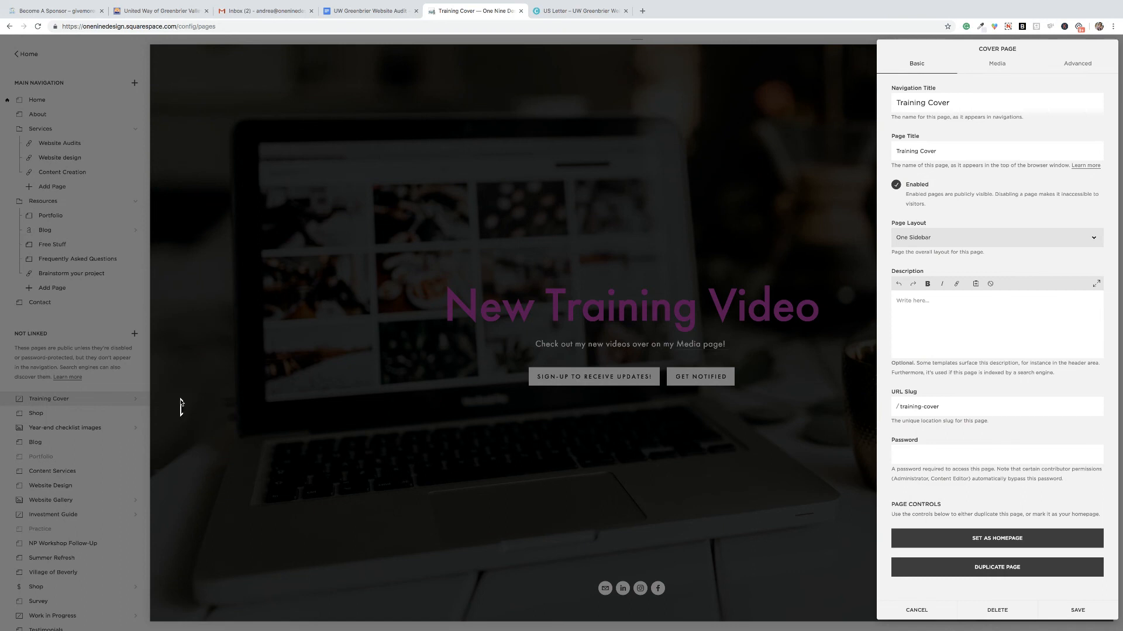
{"action": "left_click", "coordinate": [941, 237]}
{"action": "left_click", "coordinate": [937, 258]}
{"action": "left_click_drag", "start_coordinate": [940, 409], "coordinate": [906, 408]}
{"action": "key", "text": "BackSpace"}
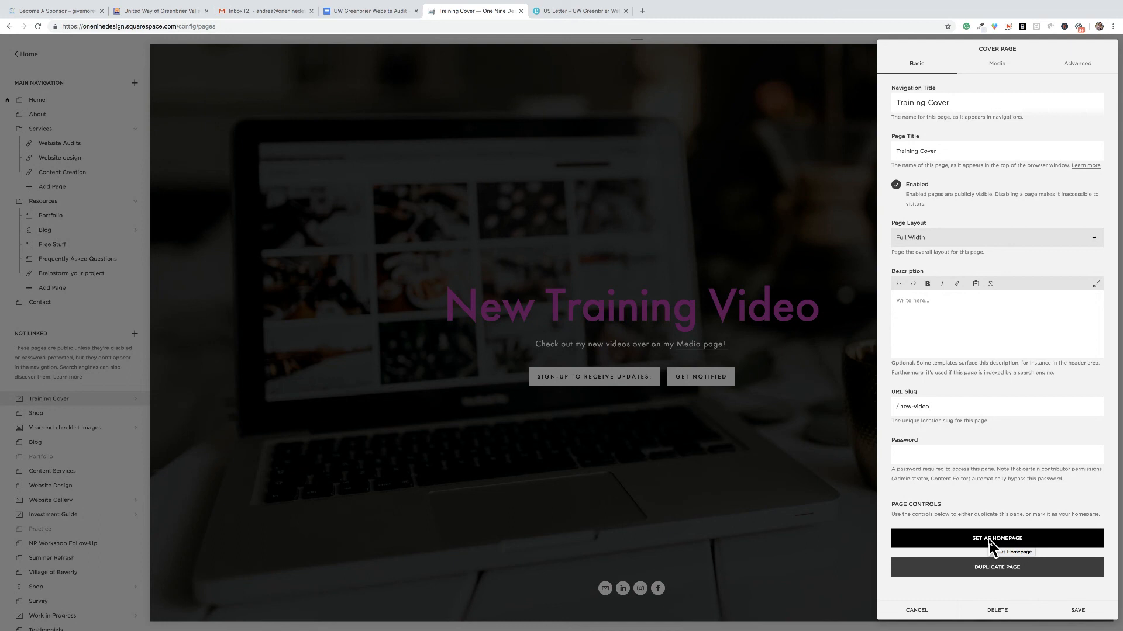
{"action": "left_click", "coordinate": [928, 612]}
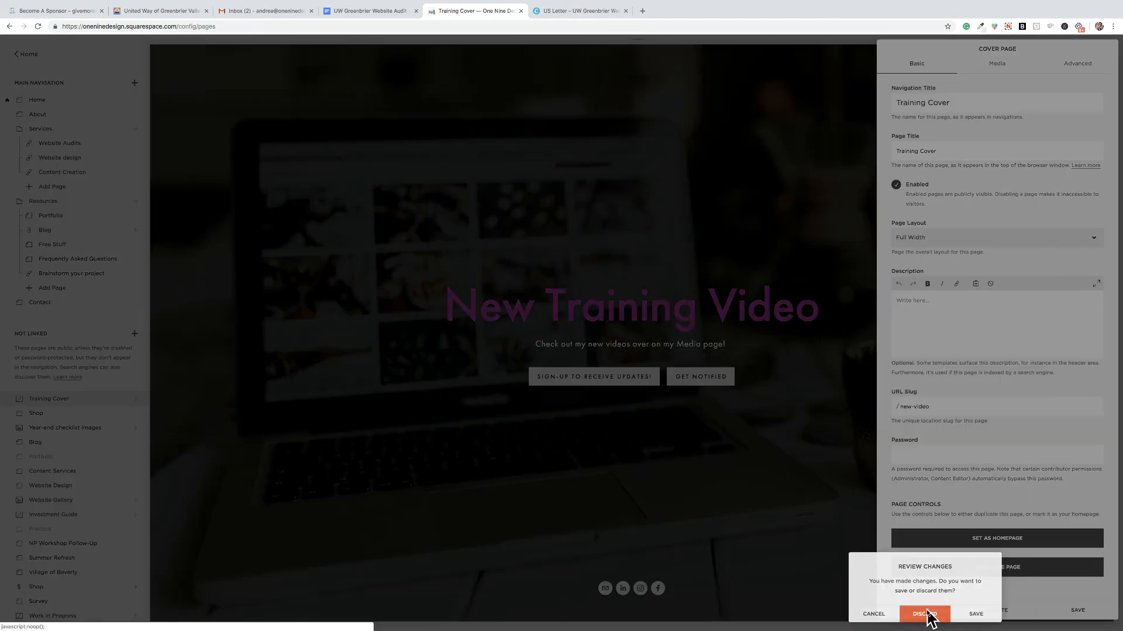
{"action": "left_click", "coordinate": [959, 617]}
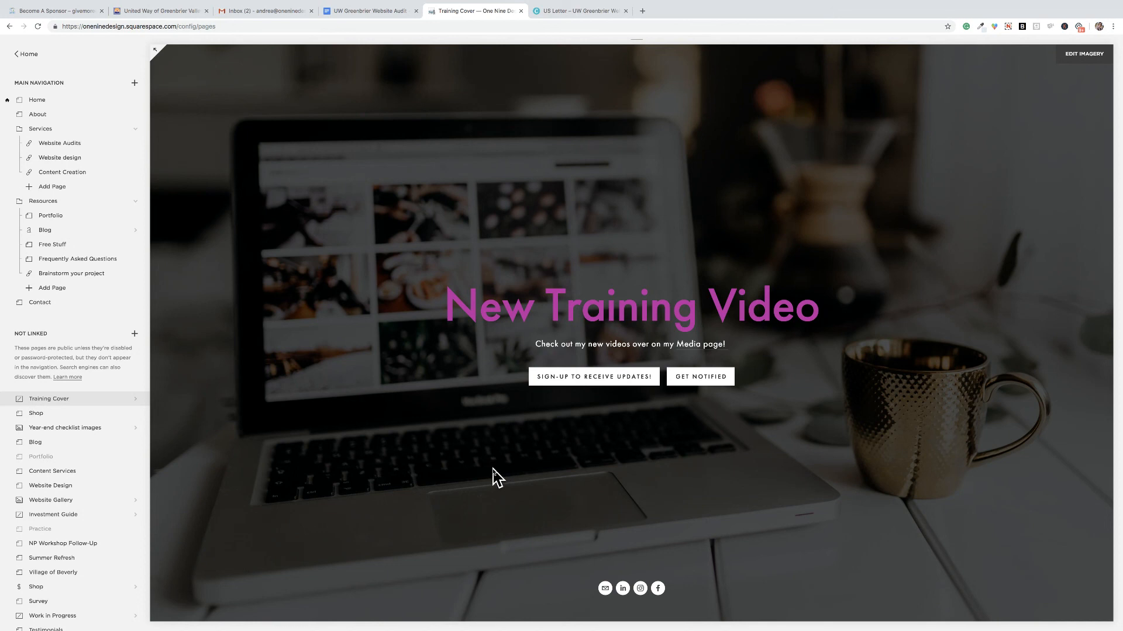
{"action": "left_click", "coordinate": [1007, 26]}
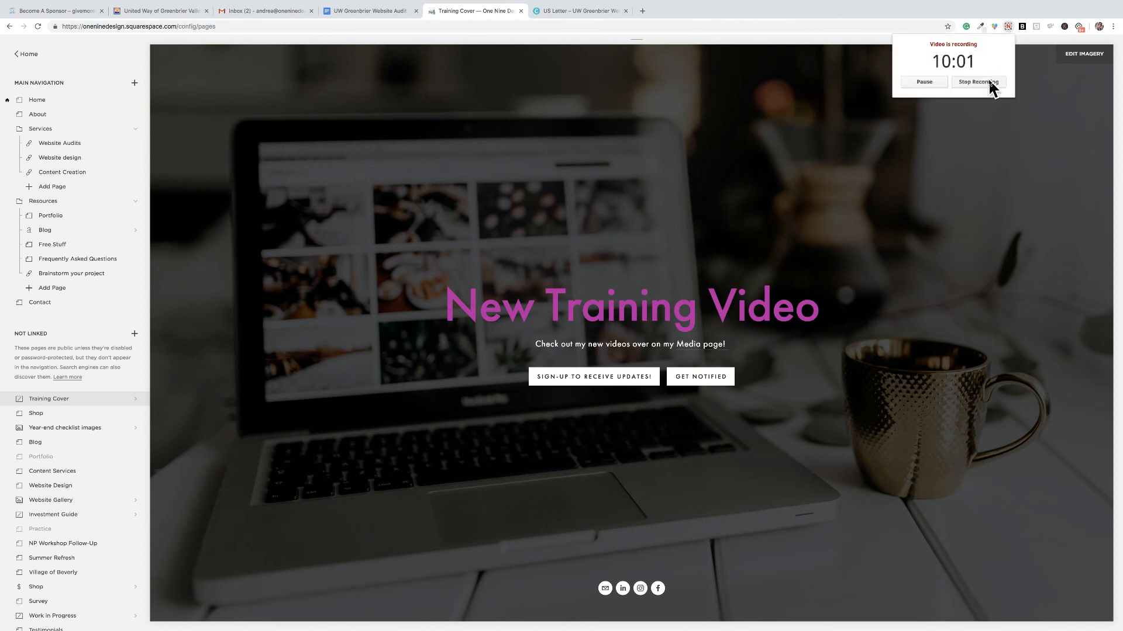